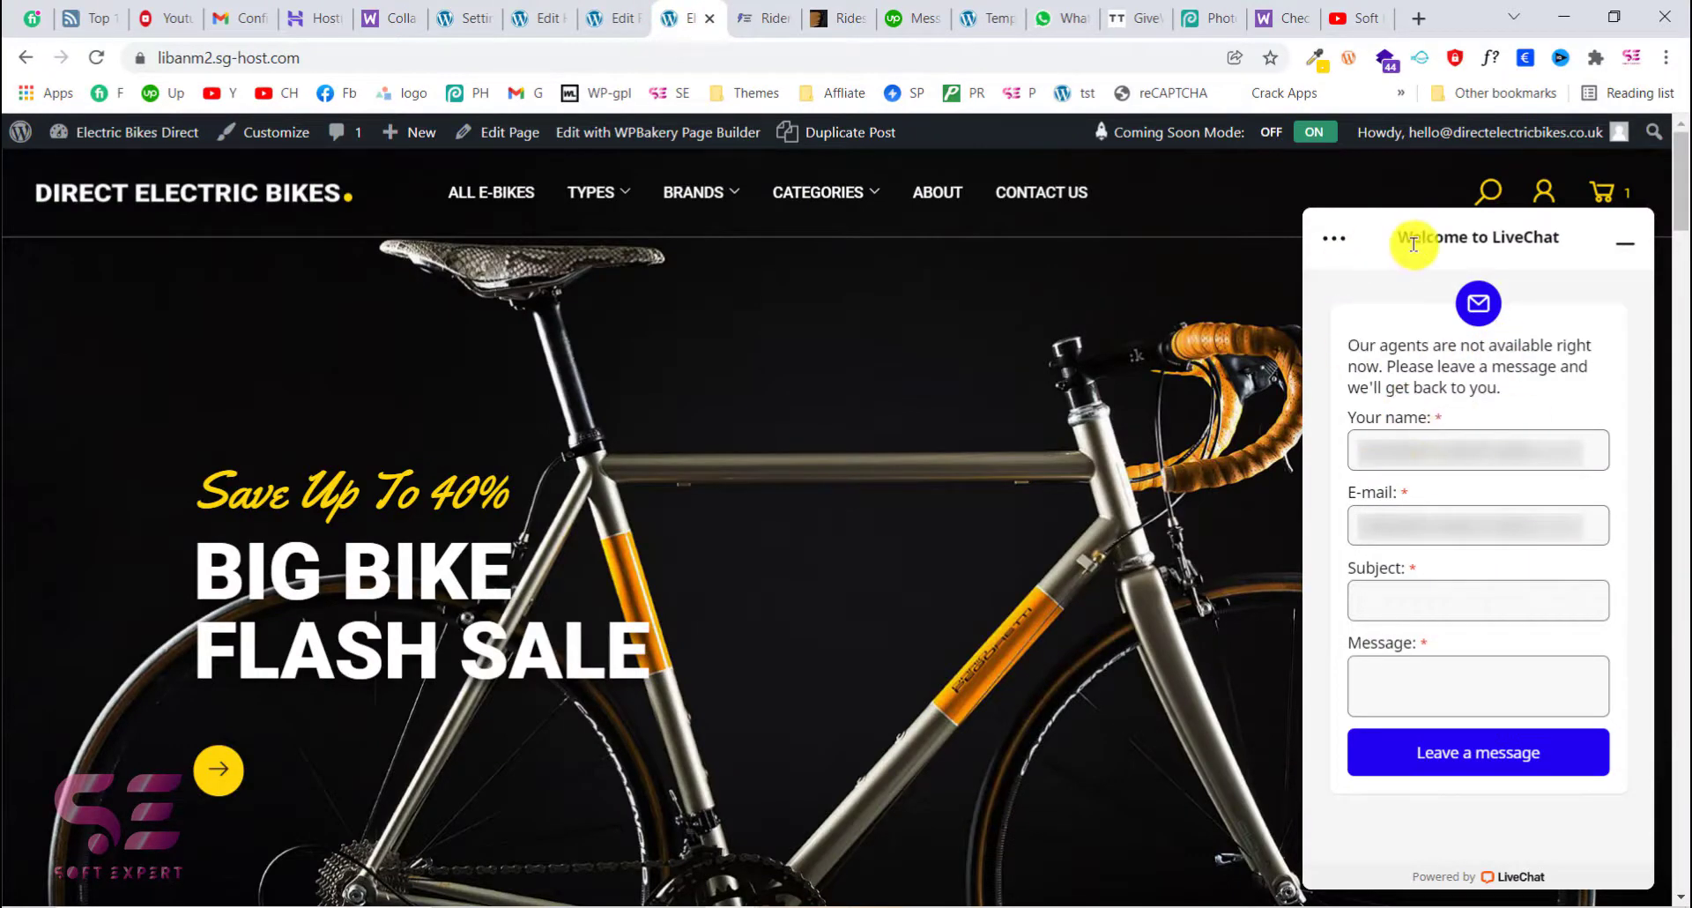
Glance at the YouTube channel videos, then scroll through the Direct Electric Bikes site.
{"action": "scroll", "coordinate": [1152, 414], "scroll_direction": "down", "scroll_amount": 6}
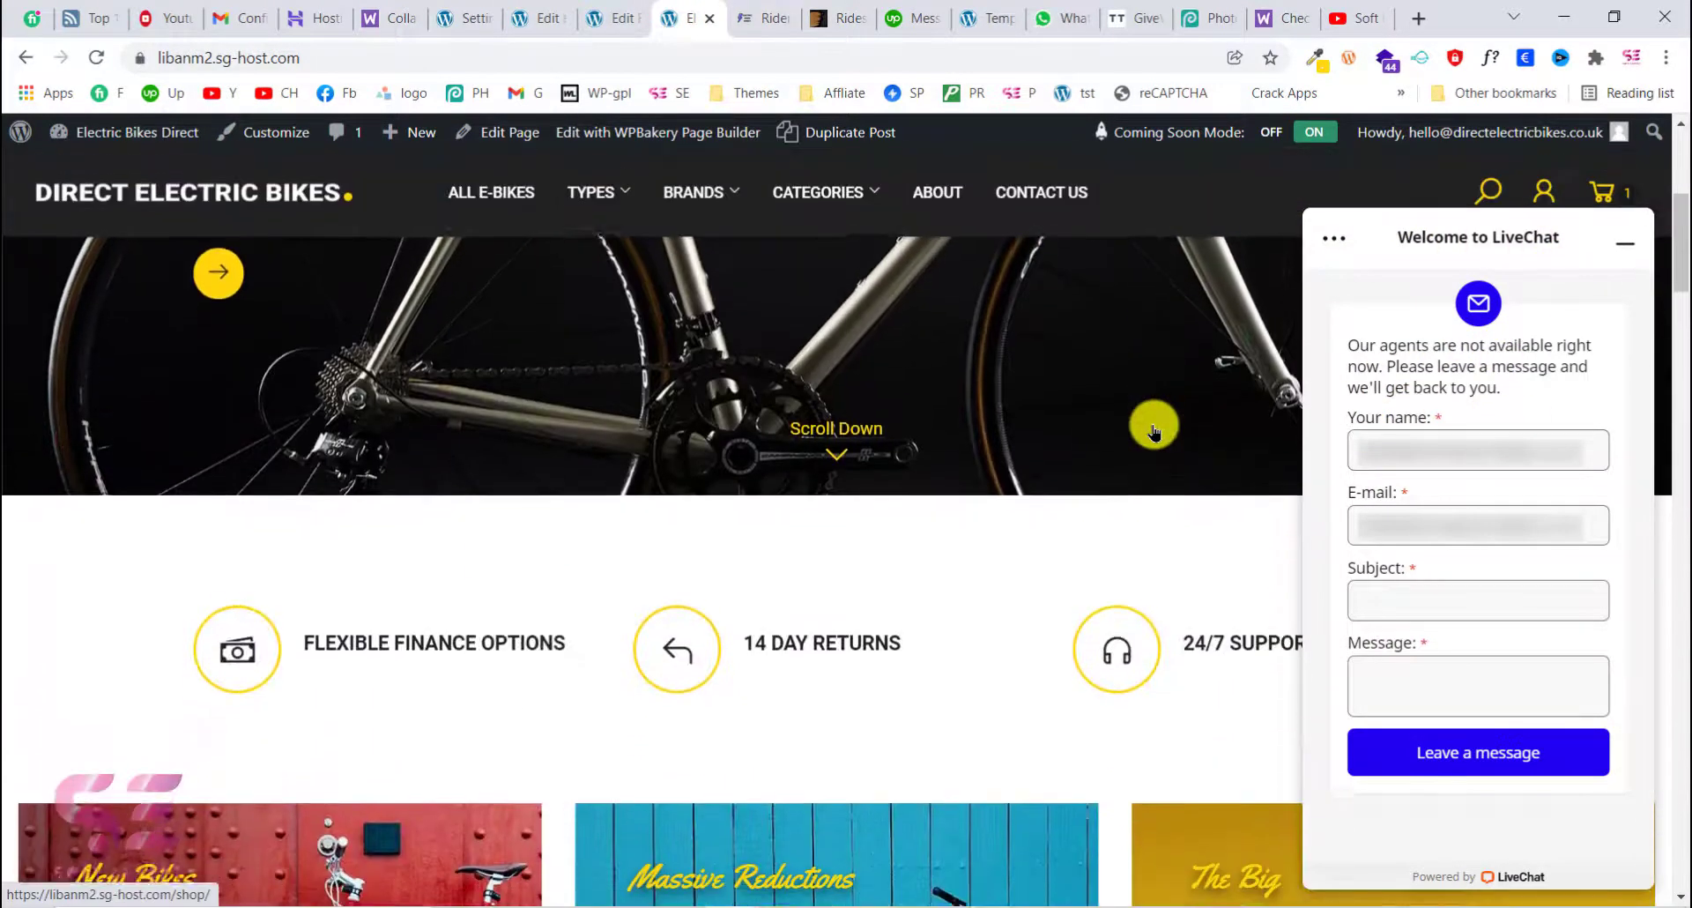
{"action": "scroll", "coordinate": [1154, 432], "scroll_direction": "down", "scroll_amount": 6}
{"action": "left_click", "coordinate": [1344, 17]}
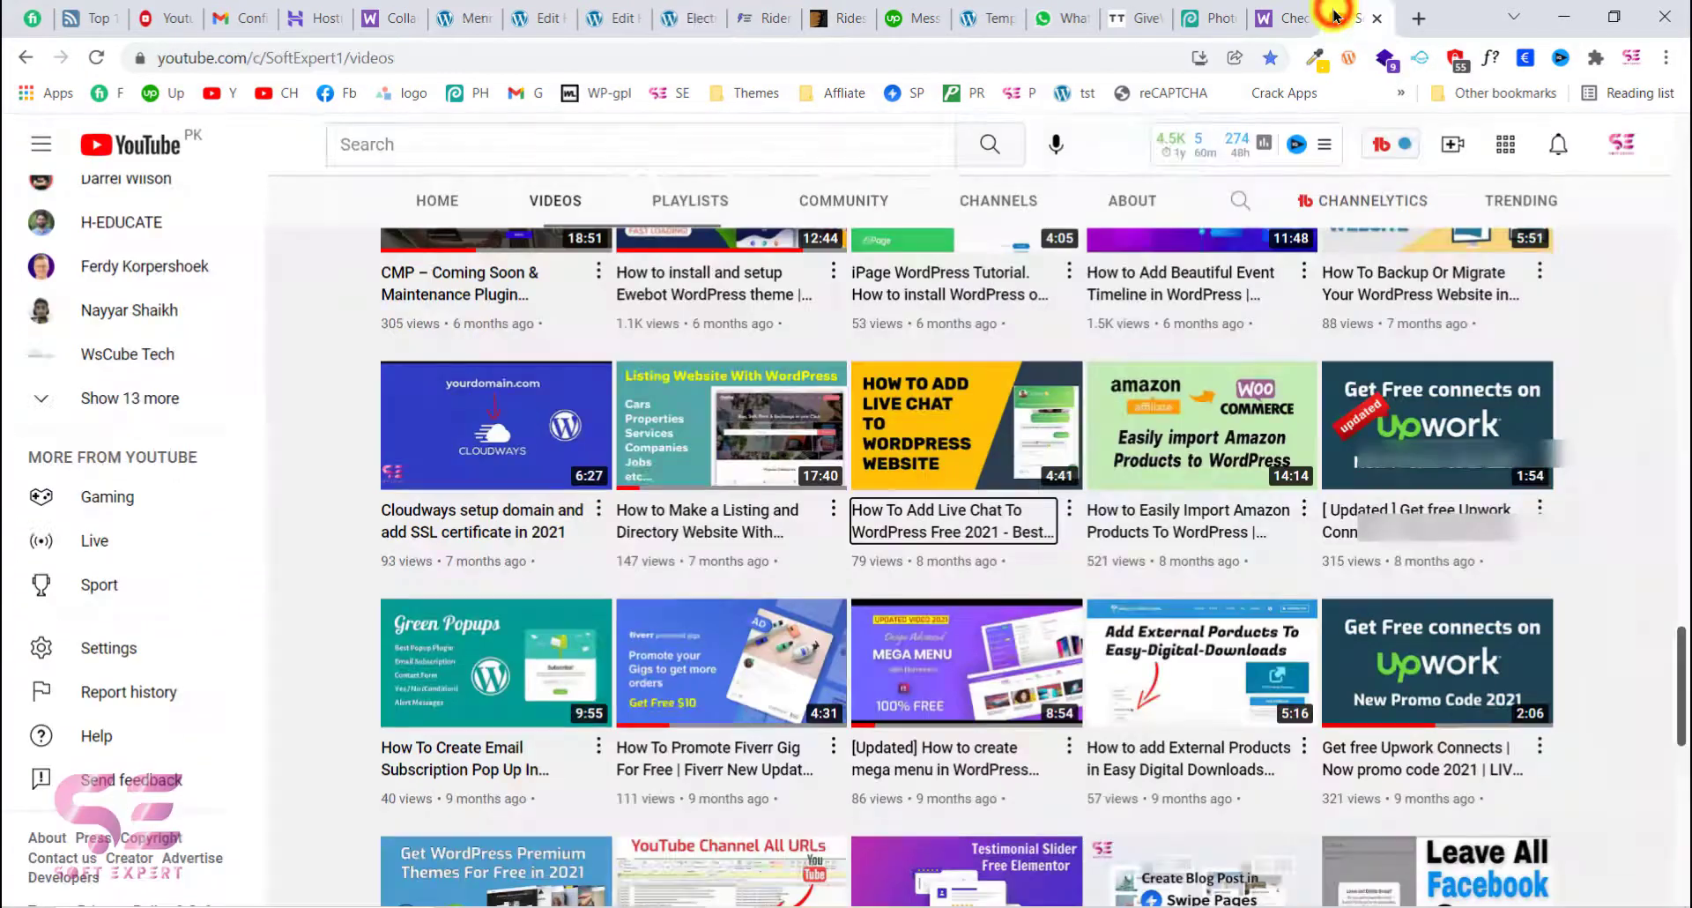
{"action": "mouse_move", "coordinate": [1231, 141]}
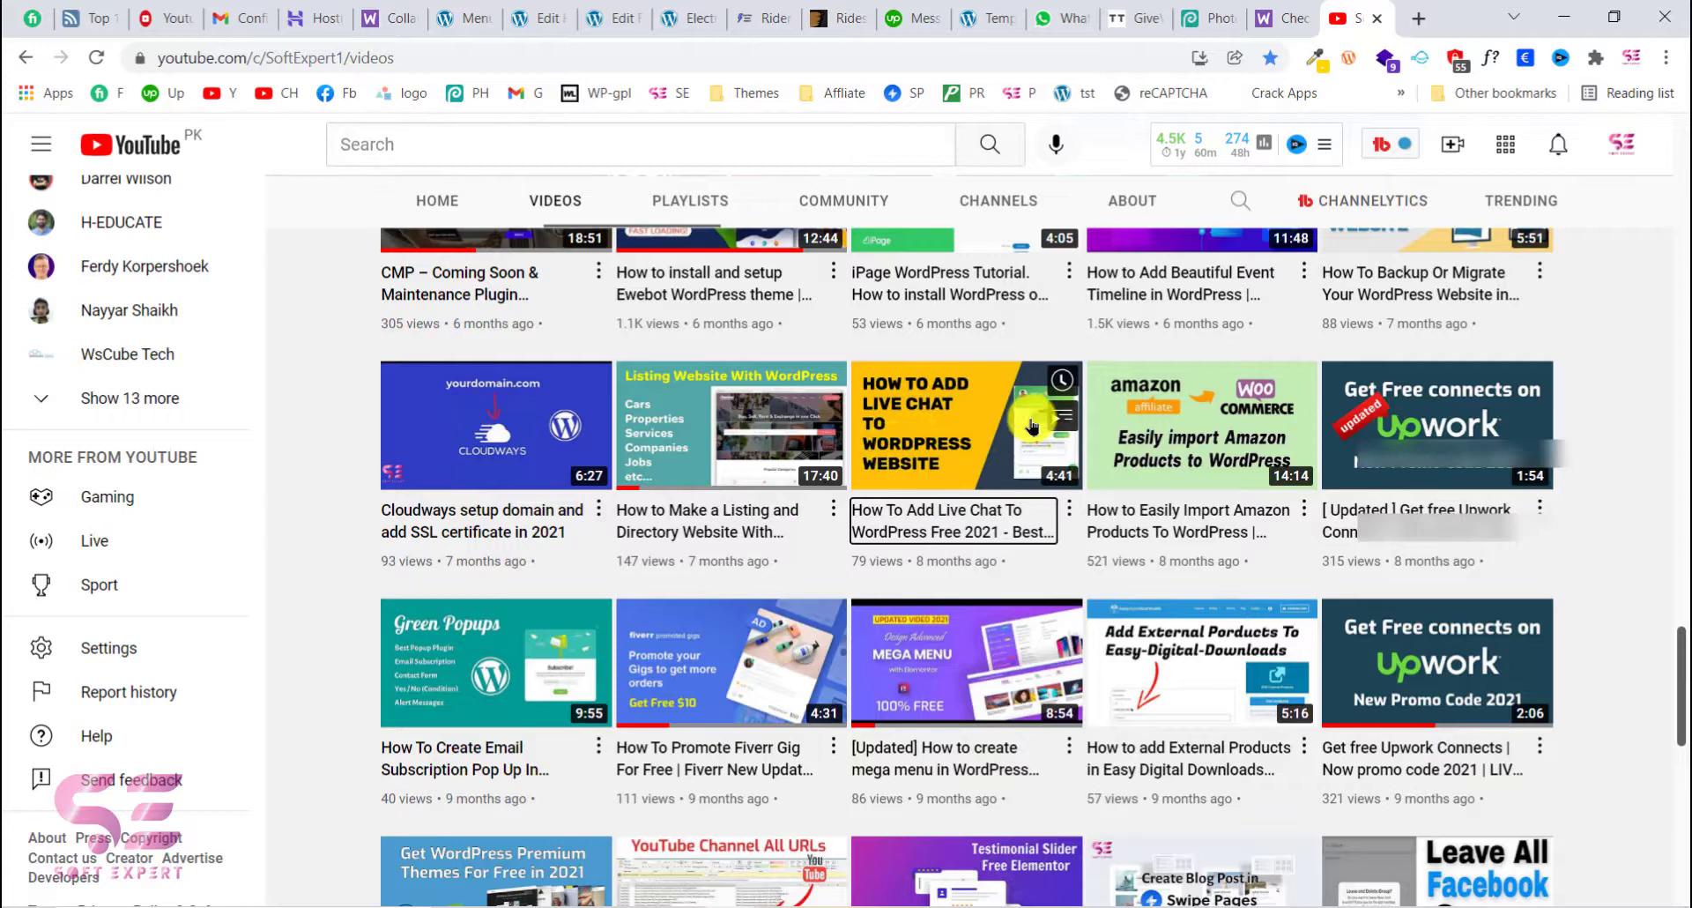
{"action": "left_click", "coordinate": [615, 18]}
{"action": "left_click", "coordinate": [687, 18]}
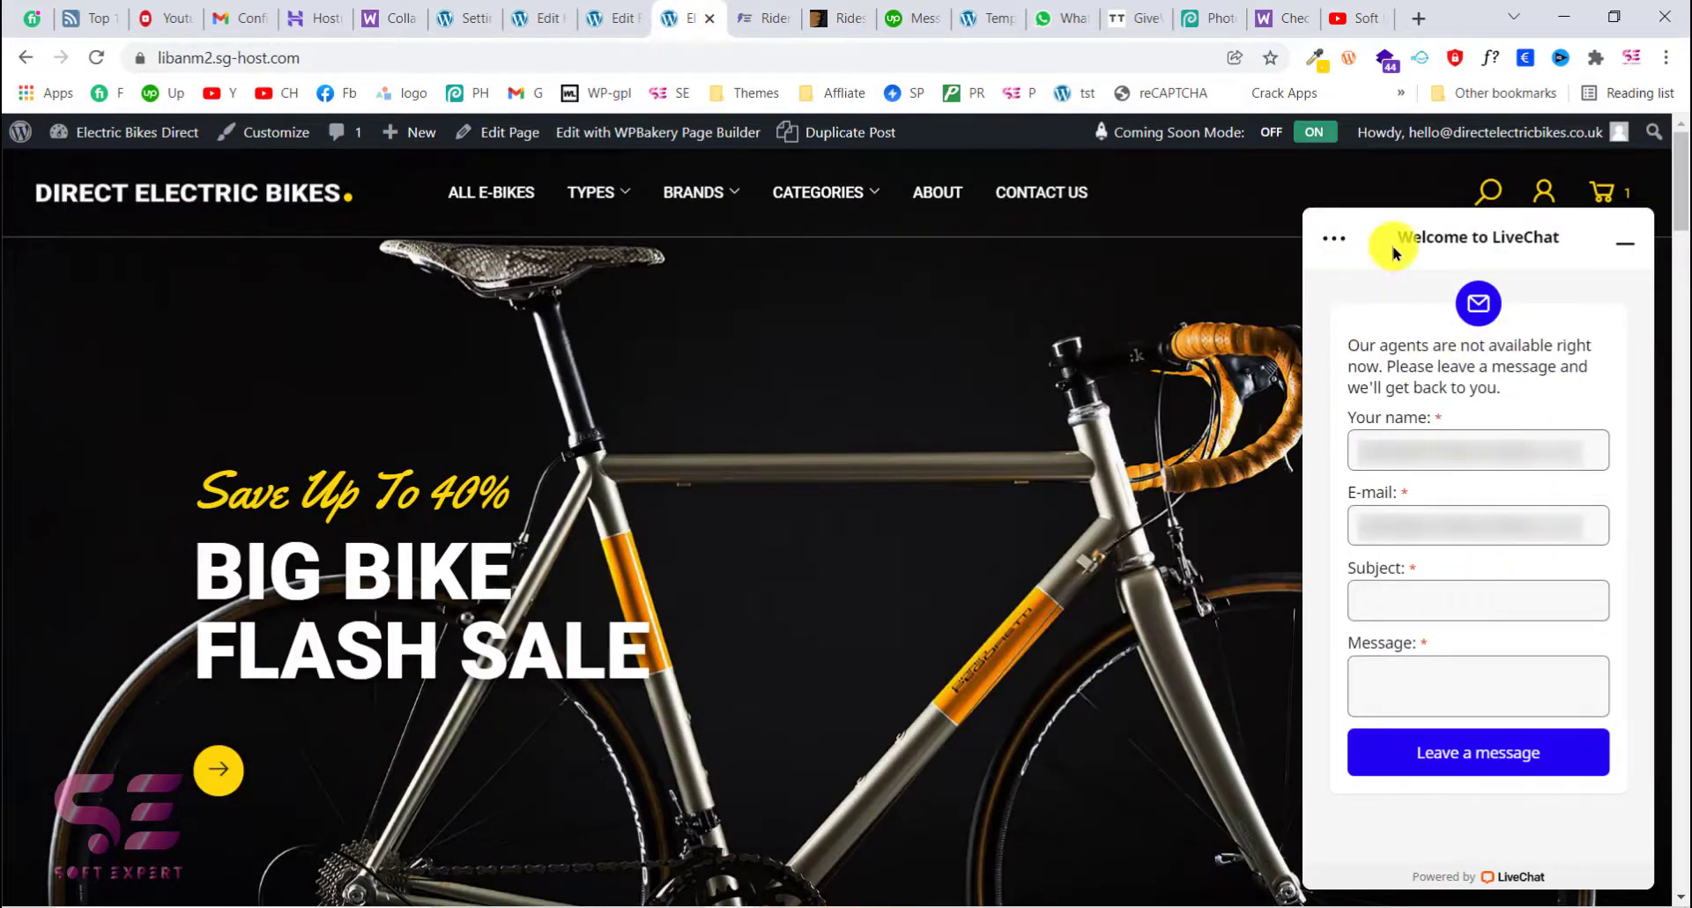
{"action": "scroll", "coordinate": [1152, 423], "scroll_direction": "down", "scroll_amount": 5}
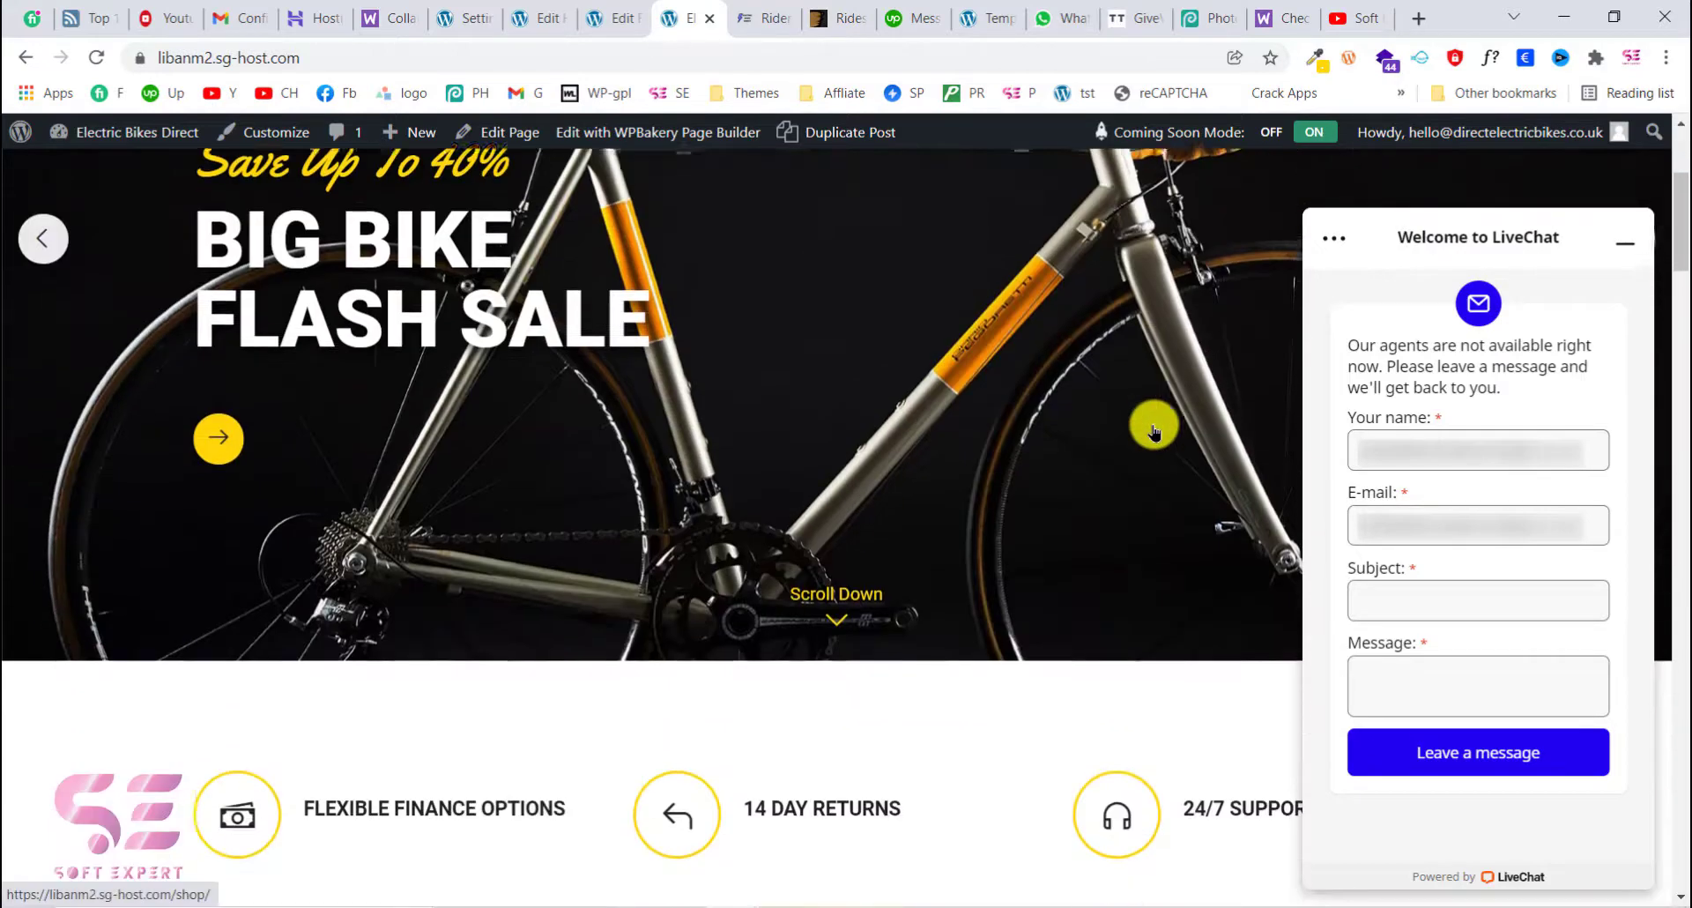
{"action": "scroll", "coordinate": [1153, 429], "scroll_direction": "down", "scroll_amount": 6}
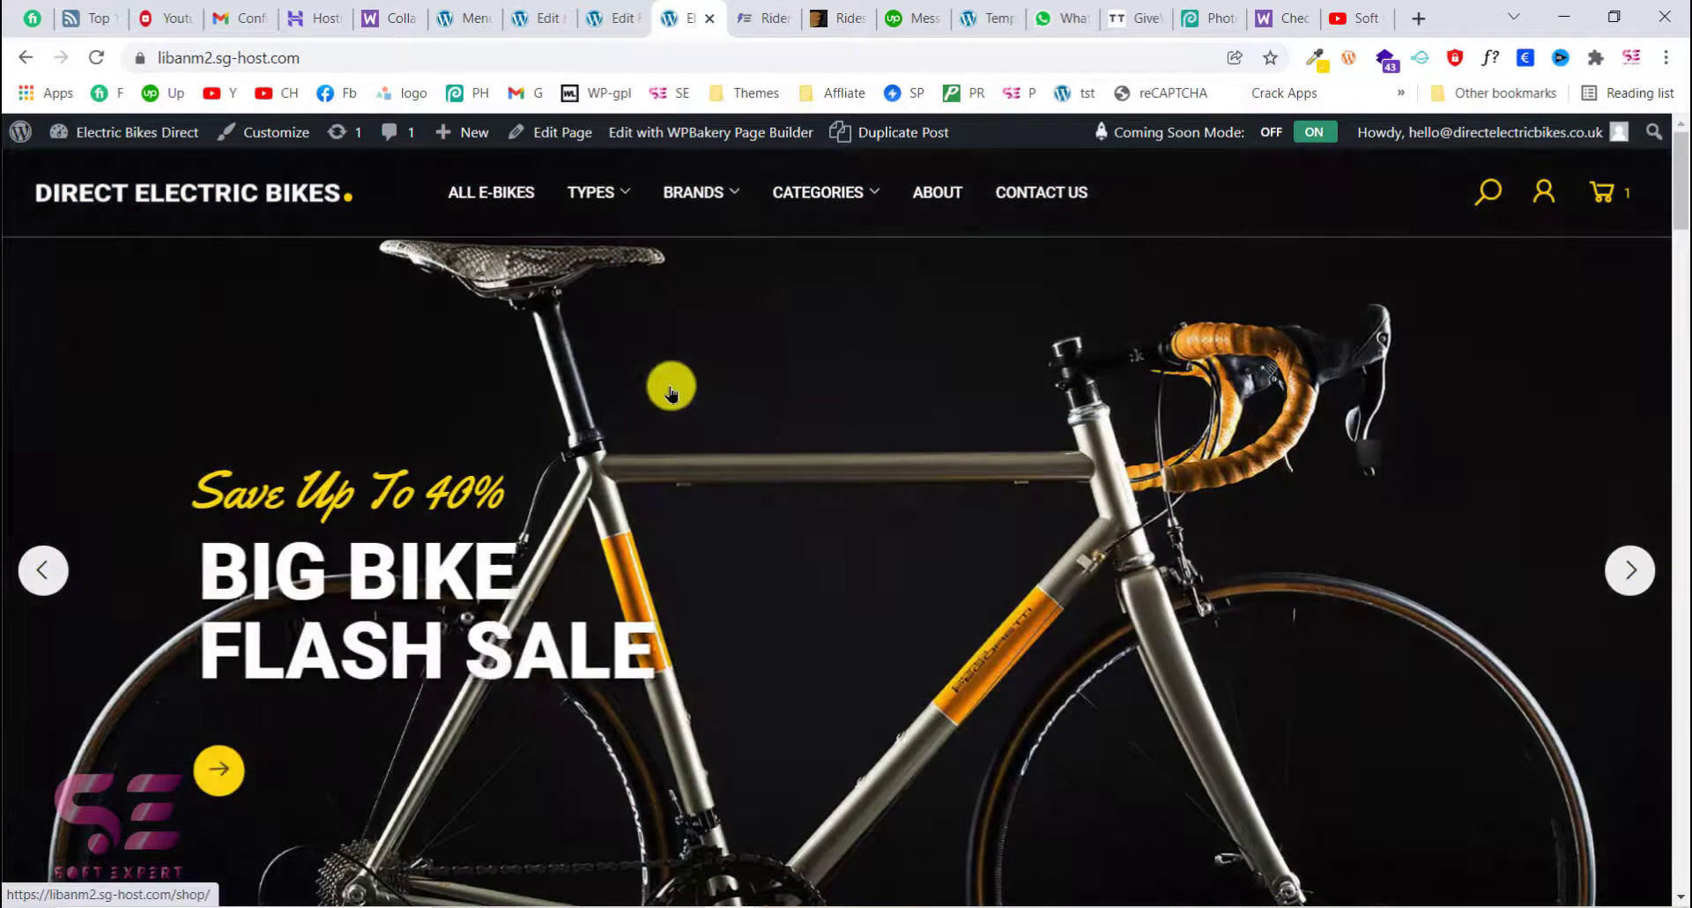
{"action": "scroll", "coordinate": [671, 393], "scroll_direction": "down", "scroll_amount": 4}
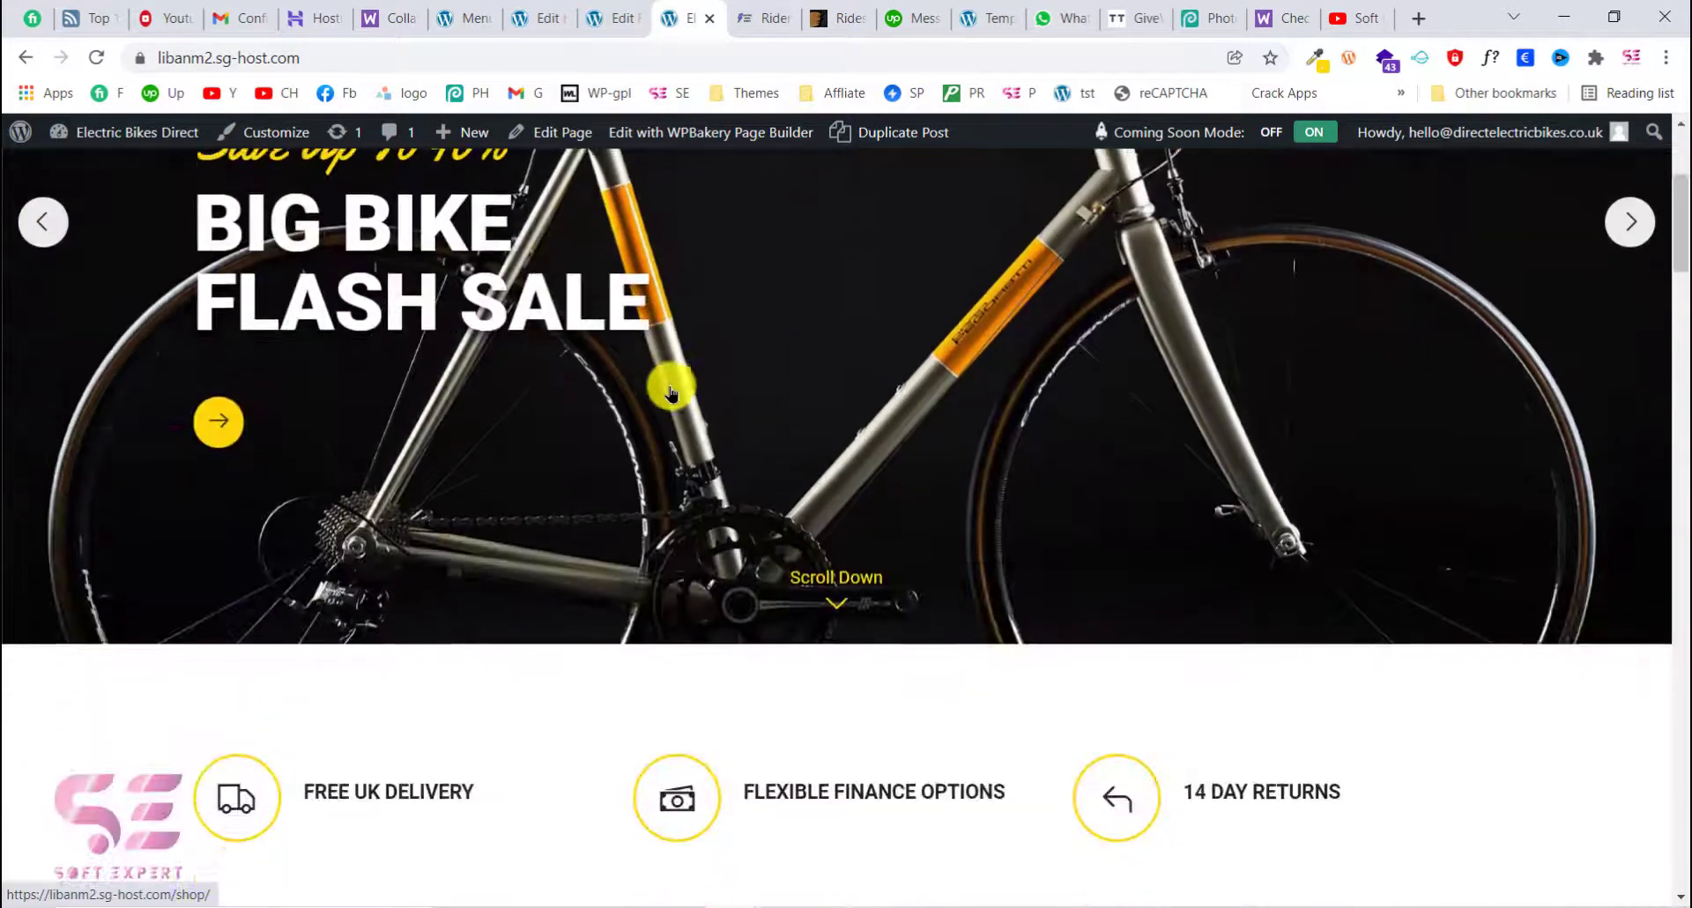
{"action": "scroll", "coordinate": [684, 326], "scroll_direction": "down", "scroll_amount": 4}
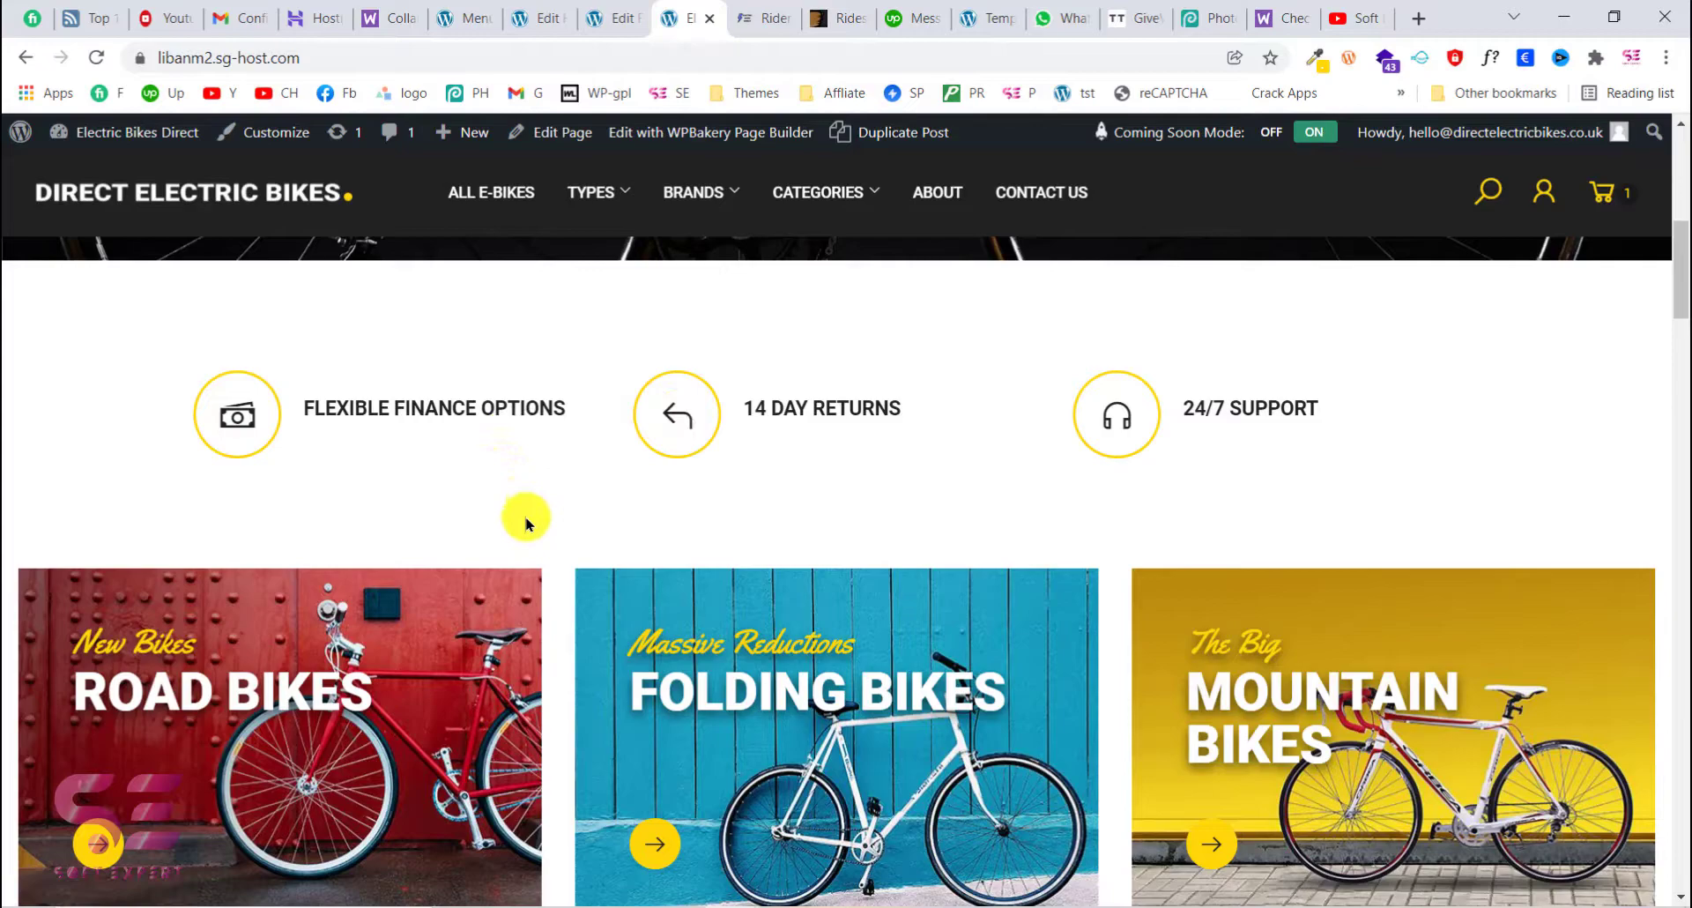
In the incognito window, search 'Woocomerce live chat' and open the LiveChat for WooCommerce product page.
{"action": "left_click", "coordinate": [818, 806]}
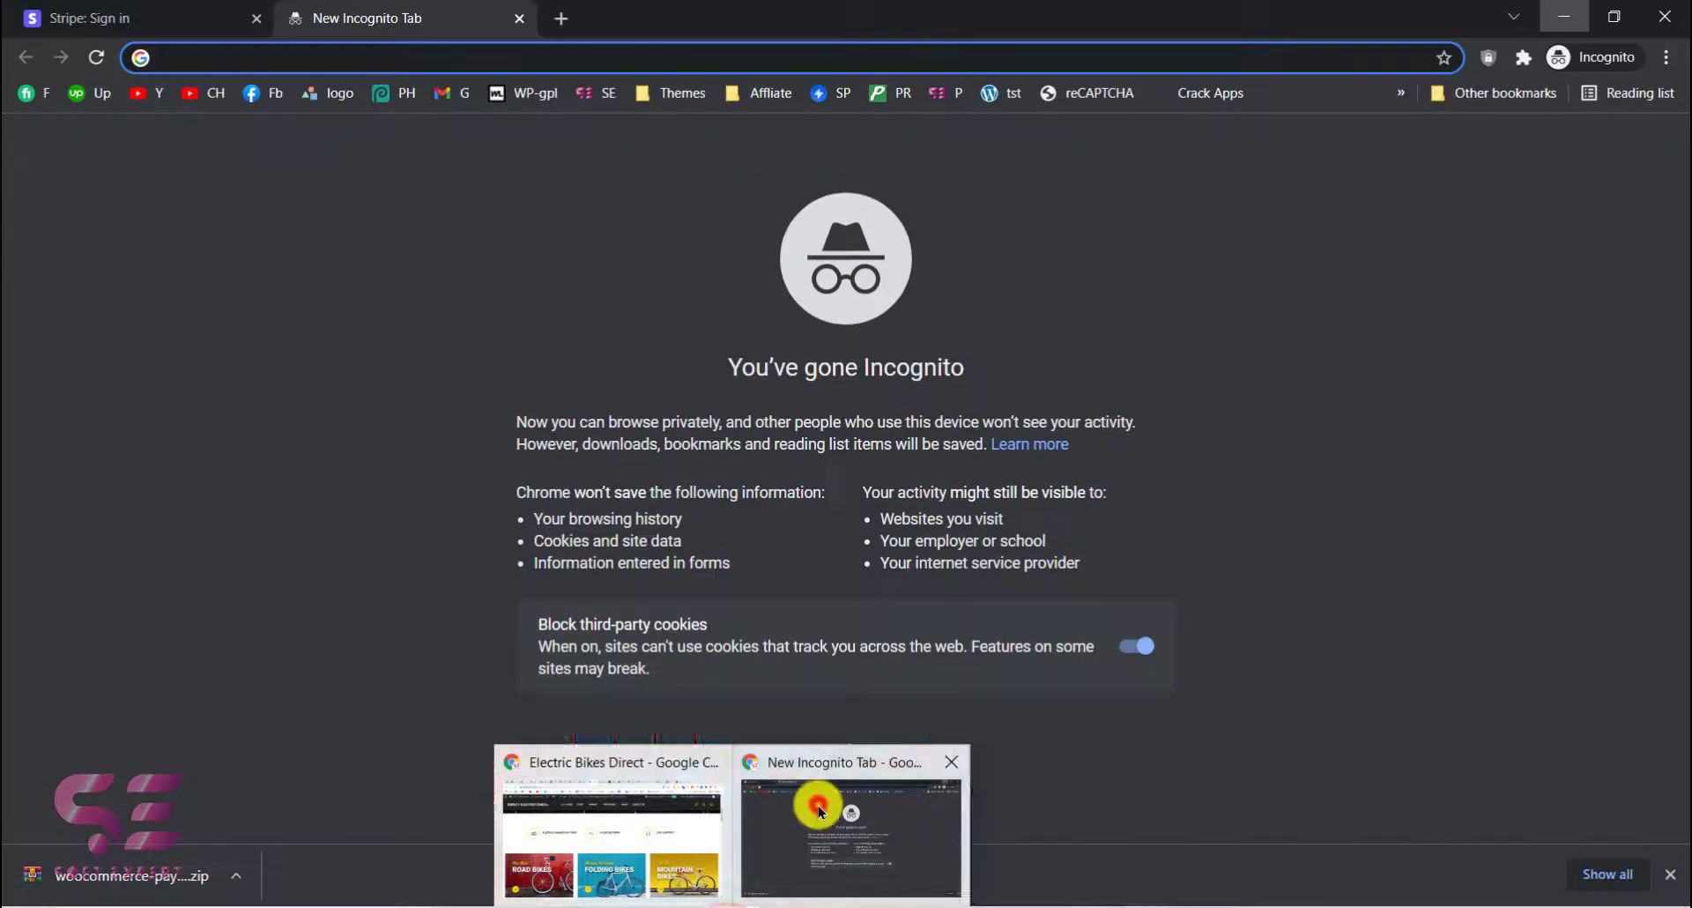
{"action": "type", "text": "woochamp.com"}
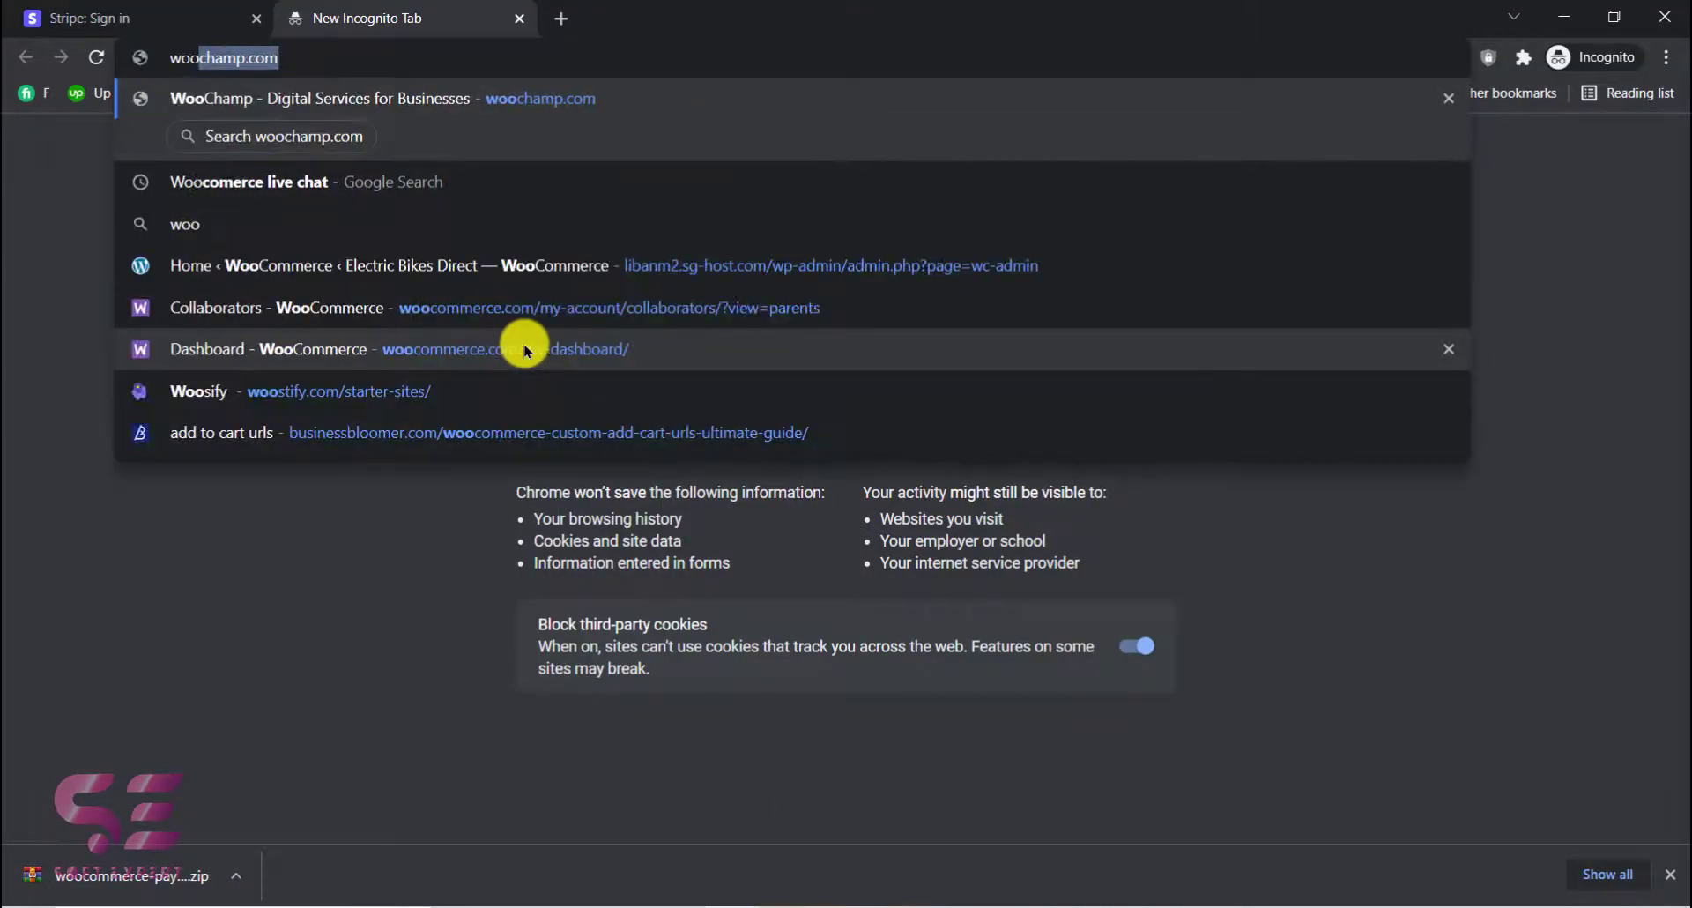
{"action": "key", "text": "Down"}
{"action": "key", "text": "Return"}
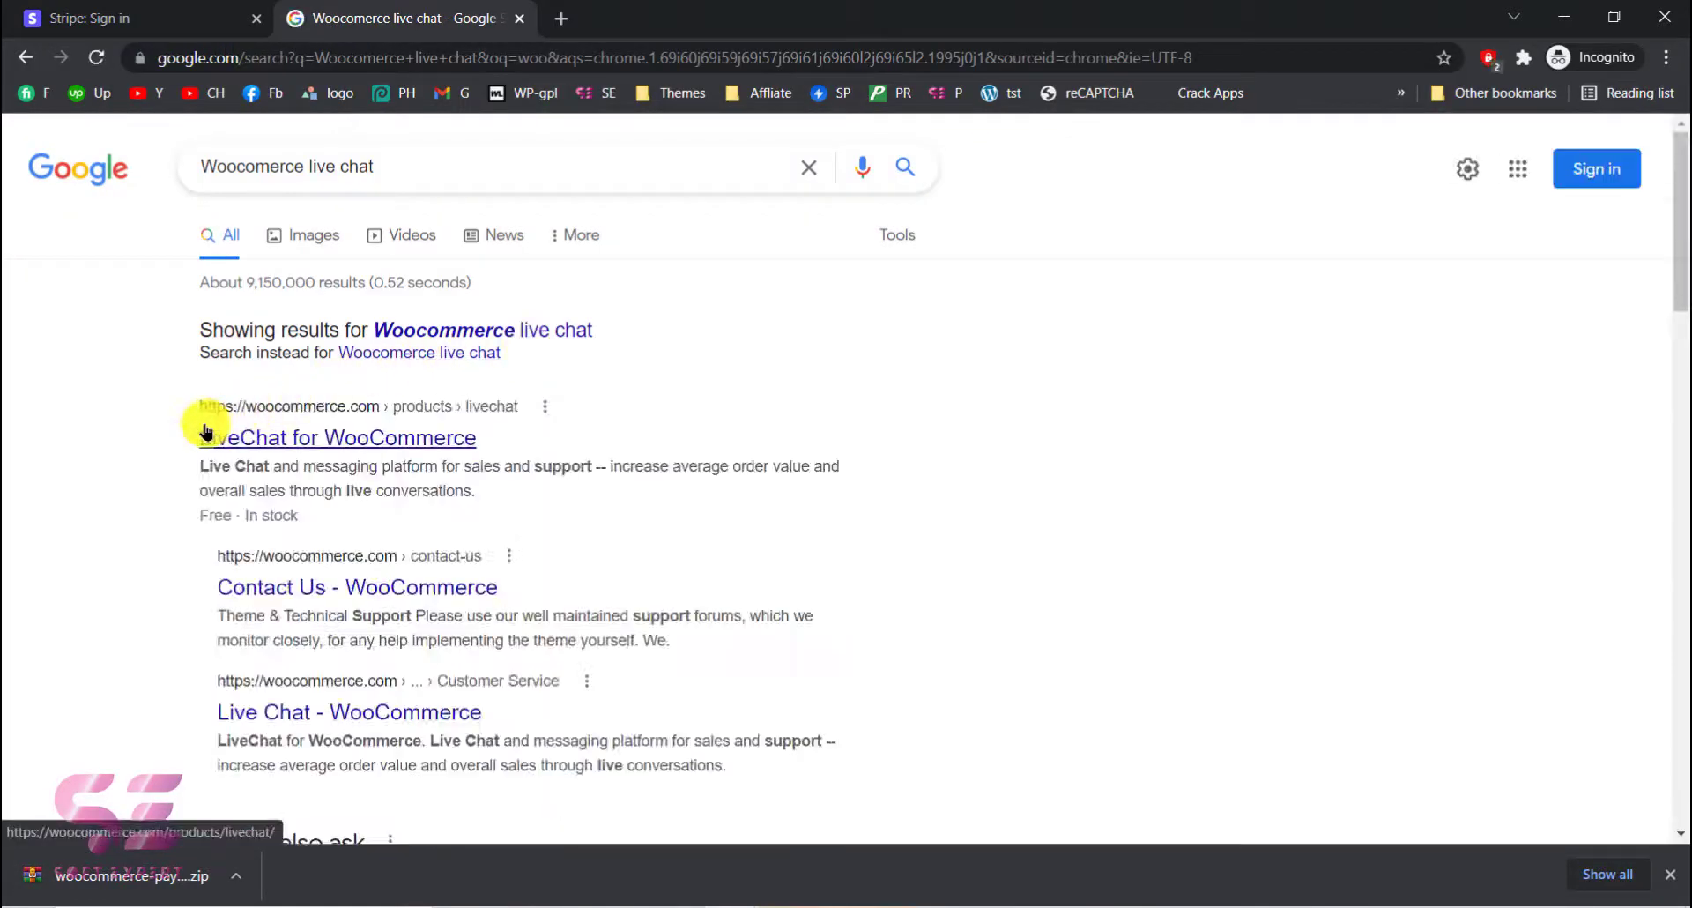
{"action": "left_click", "coordinate": [368, 445]}
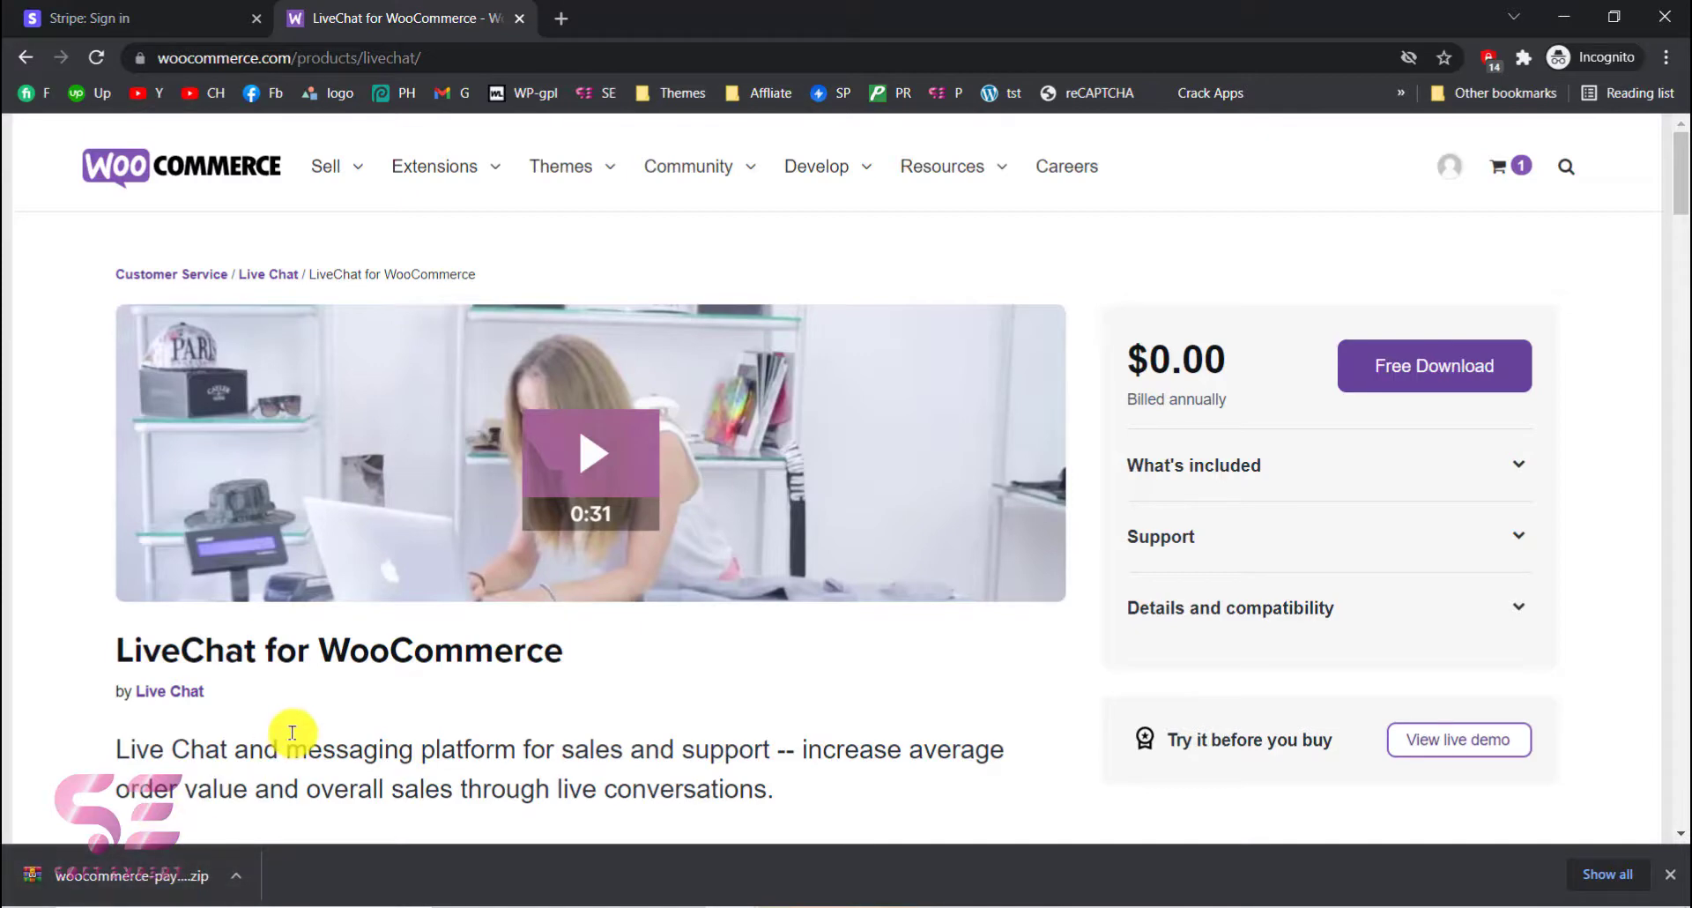
In WordPress admin, go to Plugins > Add New and reveal the Upload Plugin panel.
{"action": "left_click", "coordinate": [1580, 7]}
{"action": "left_click", "coordinate": [476, 9]}
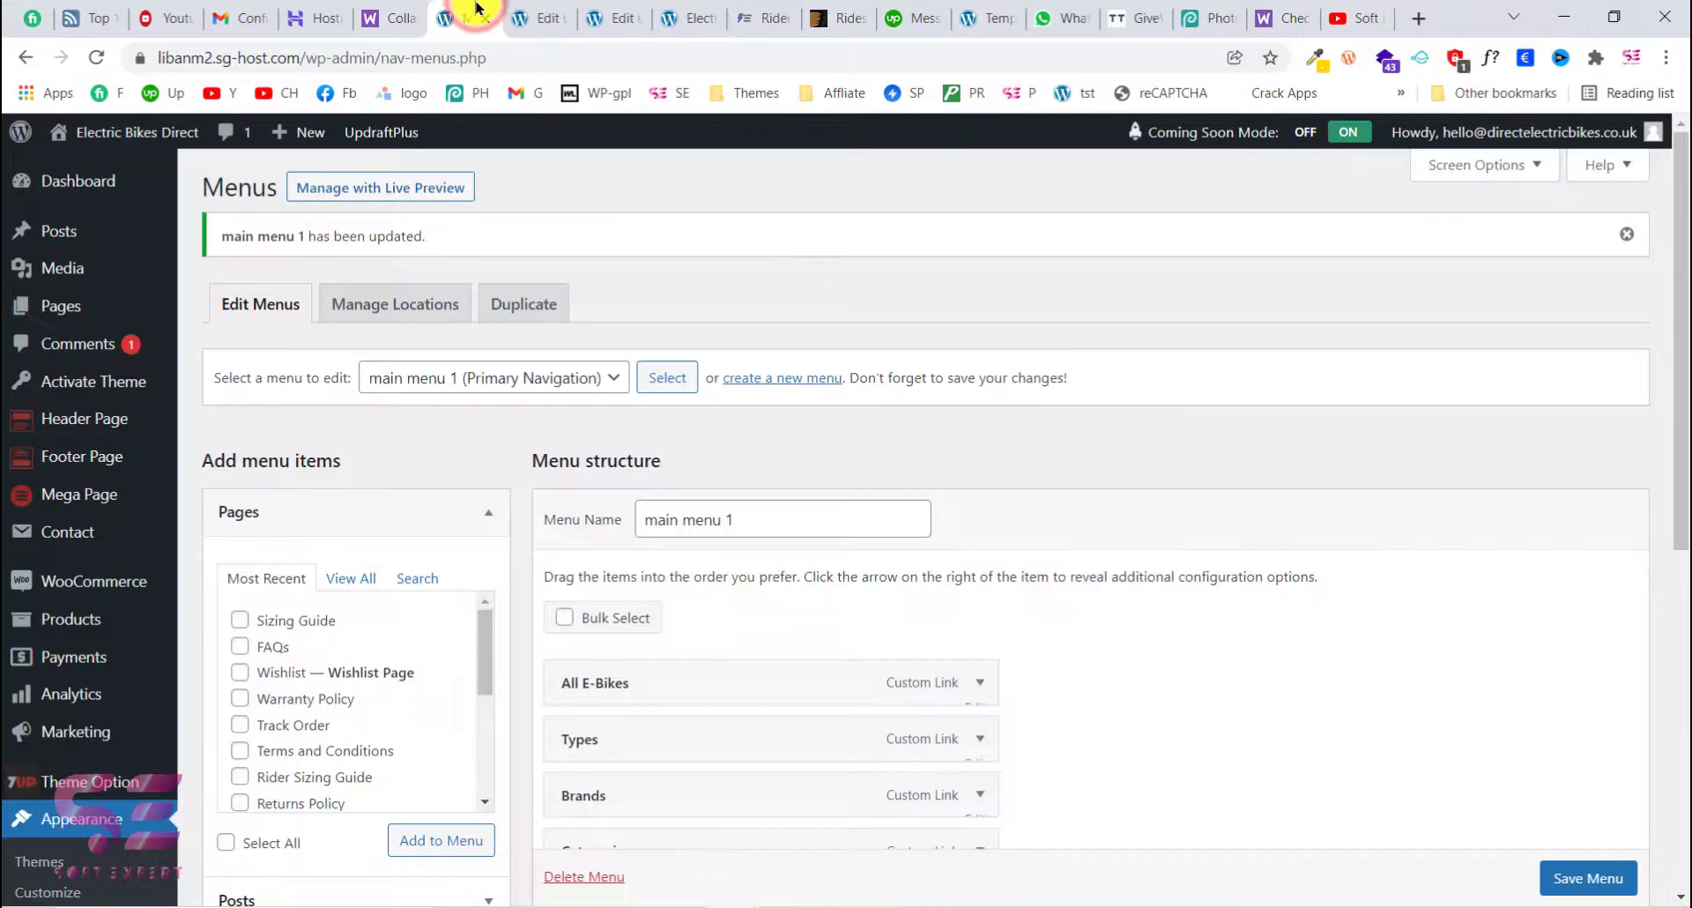
{"action": "scroll", "coordinate": [104, 622], "scroll_direction": "down", "scroll_amount": 2}
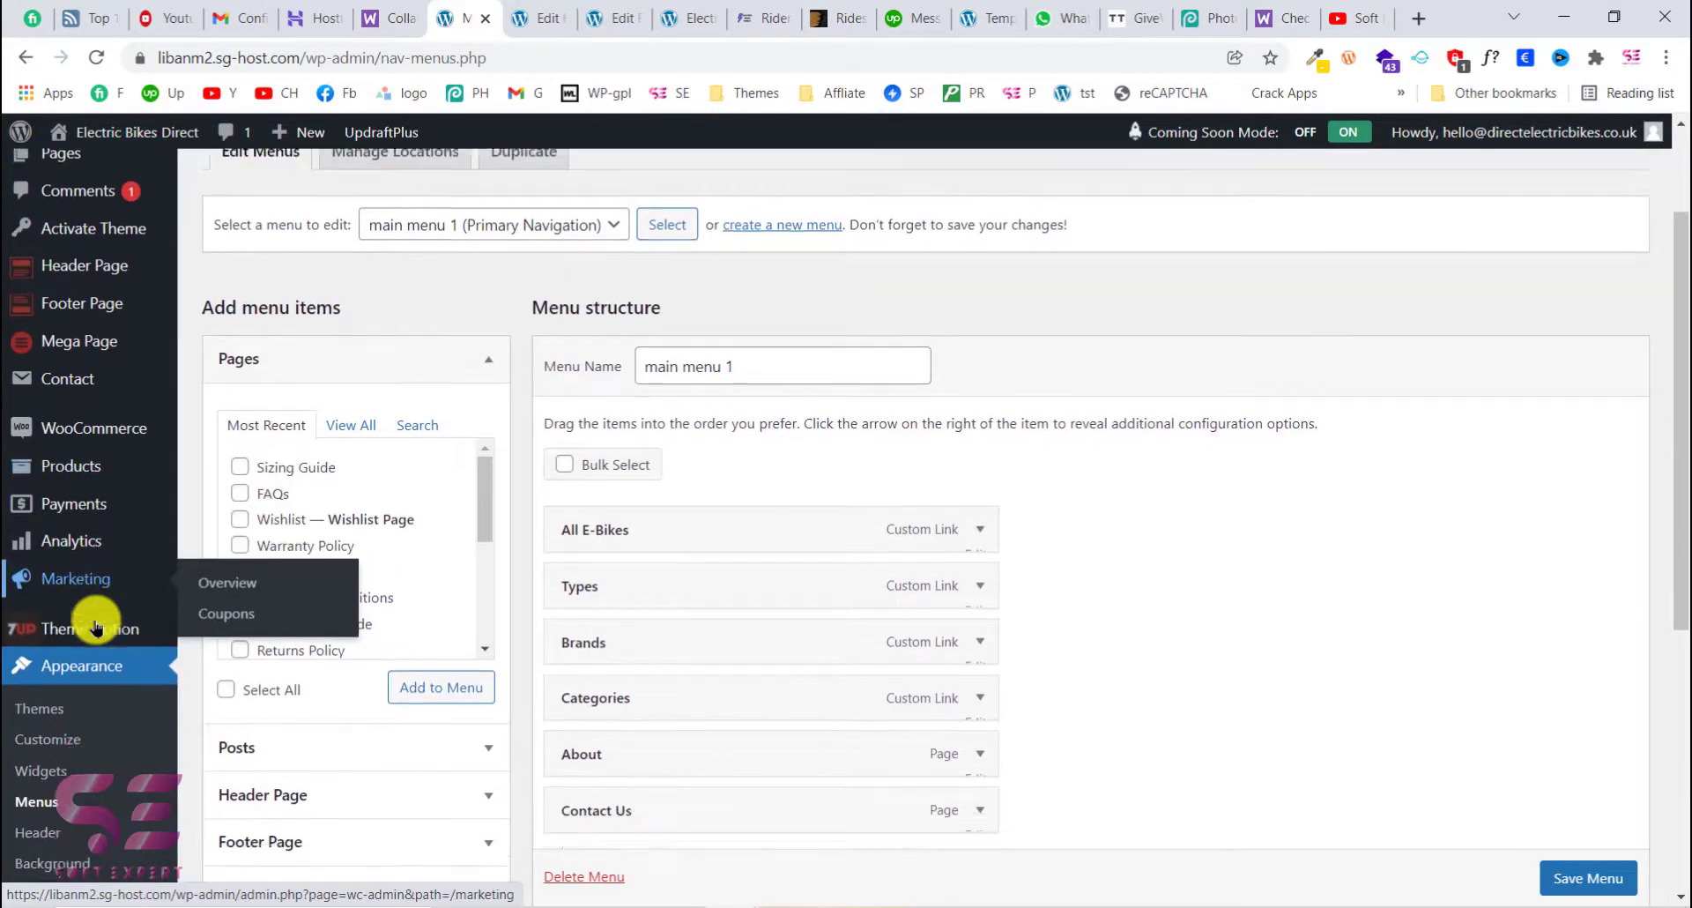
{"action": "scroll", "coordinate": [72, 697], "scroll_direction": "down", "scroll_amount": 3}
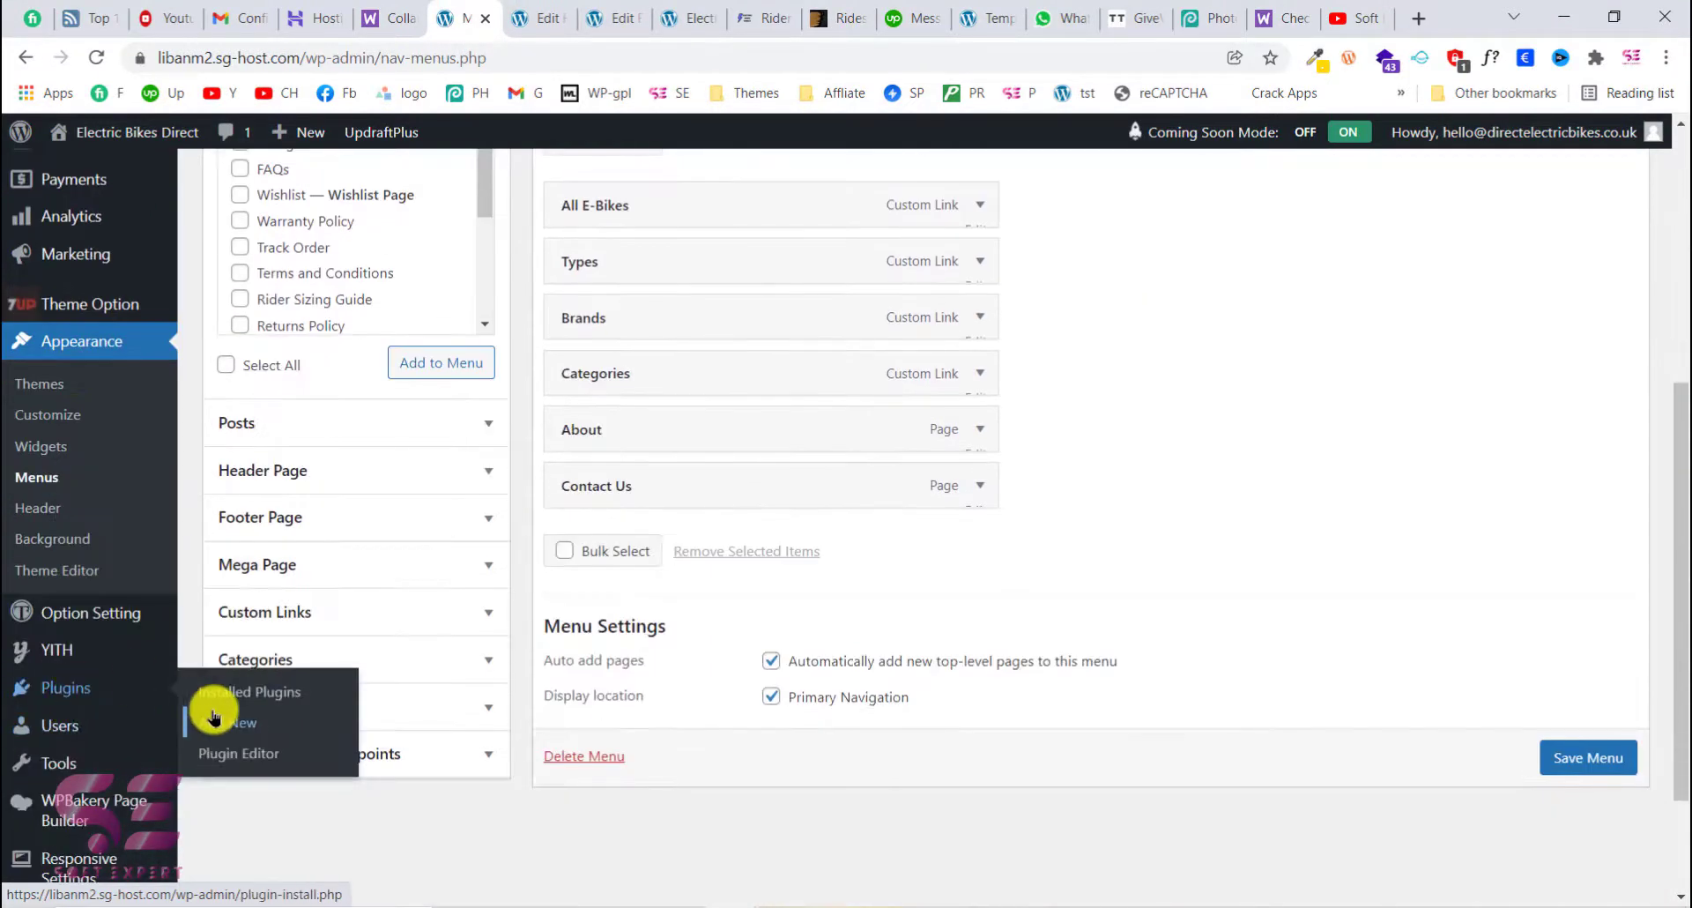
{"action": "left_click", "coordinate": [214, 716]}
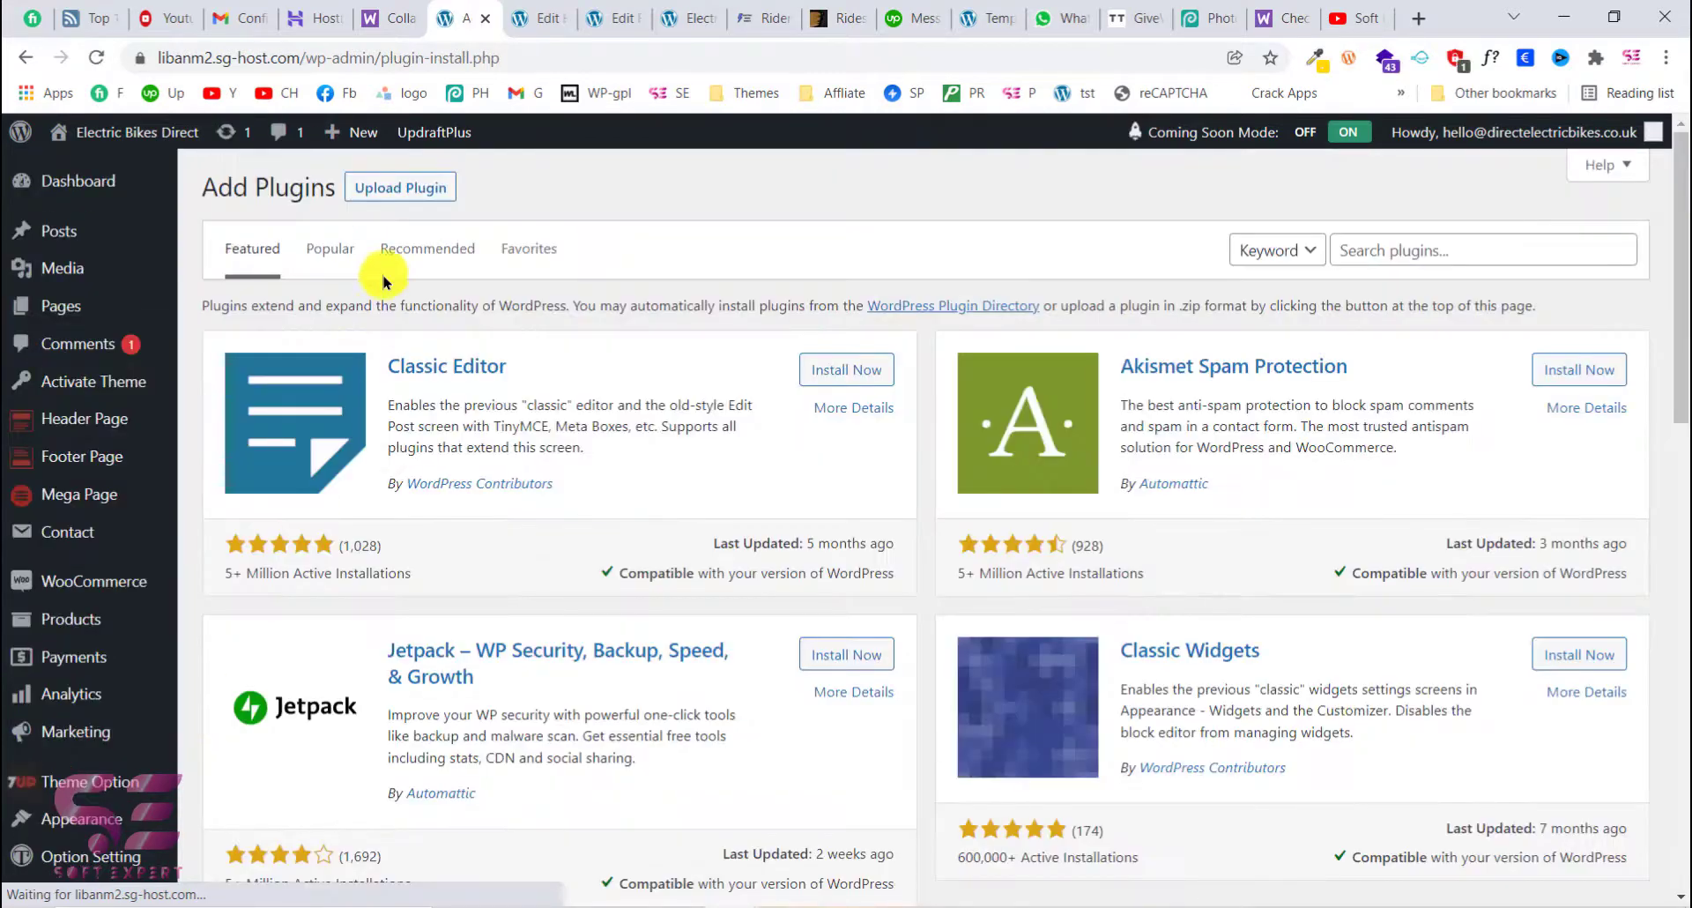
{"action": "left_click", "coordinate": [423, 175]}
Check the Downloads folder for a plugin zip, cancel, and return to the LiveChat product page.
{"action": "left_click", "coordinate": [756, 371]}
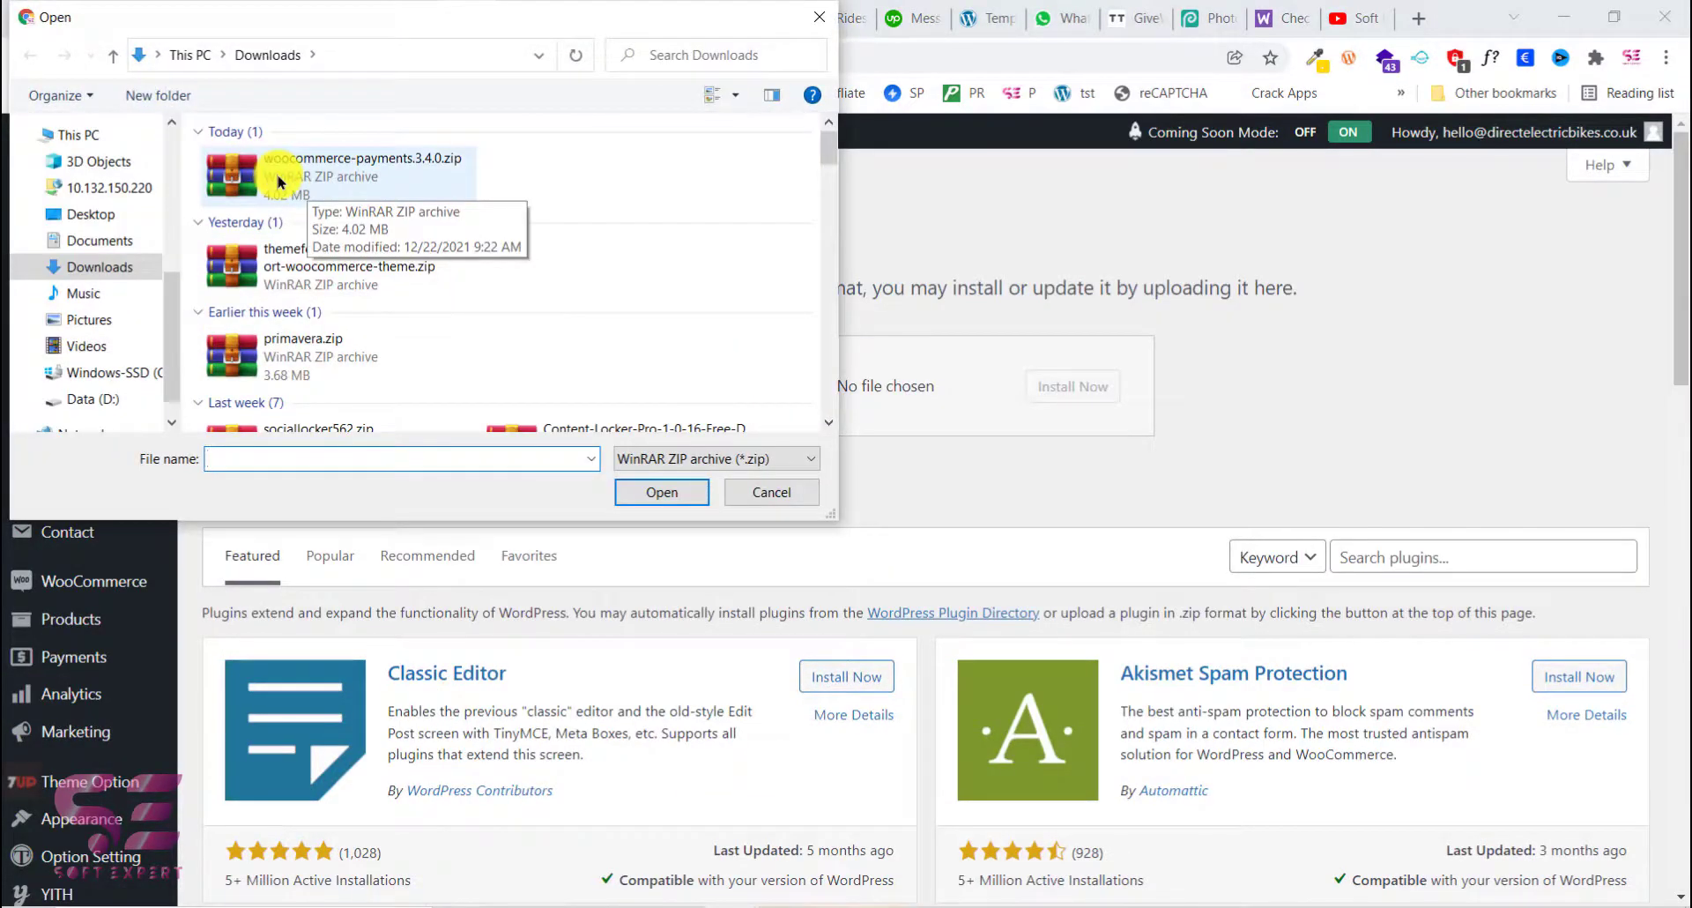
{"action": "left_click", "coordinate": [75, 269]}
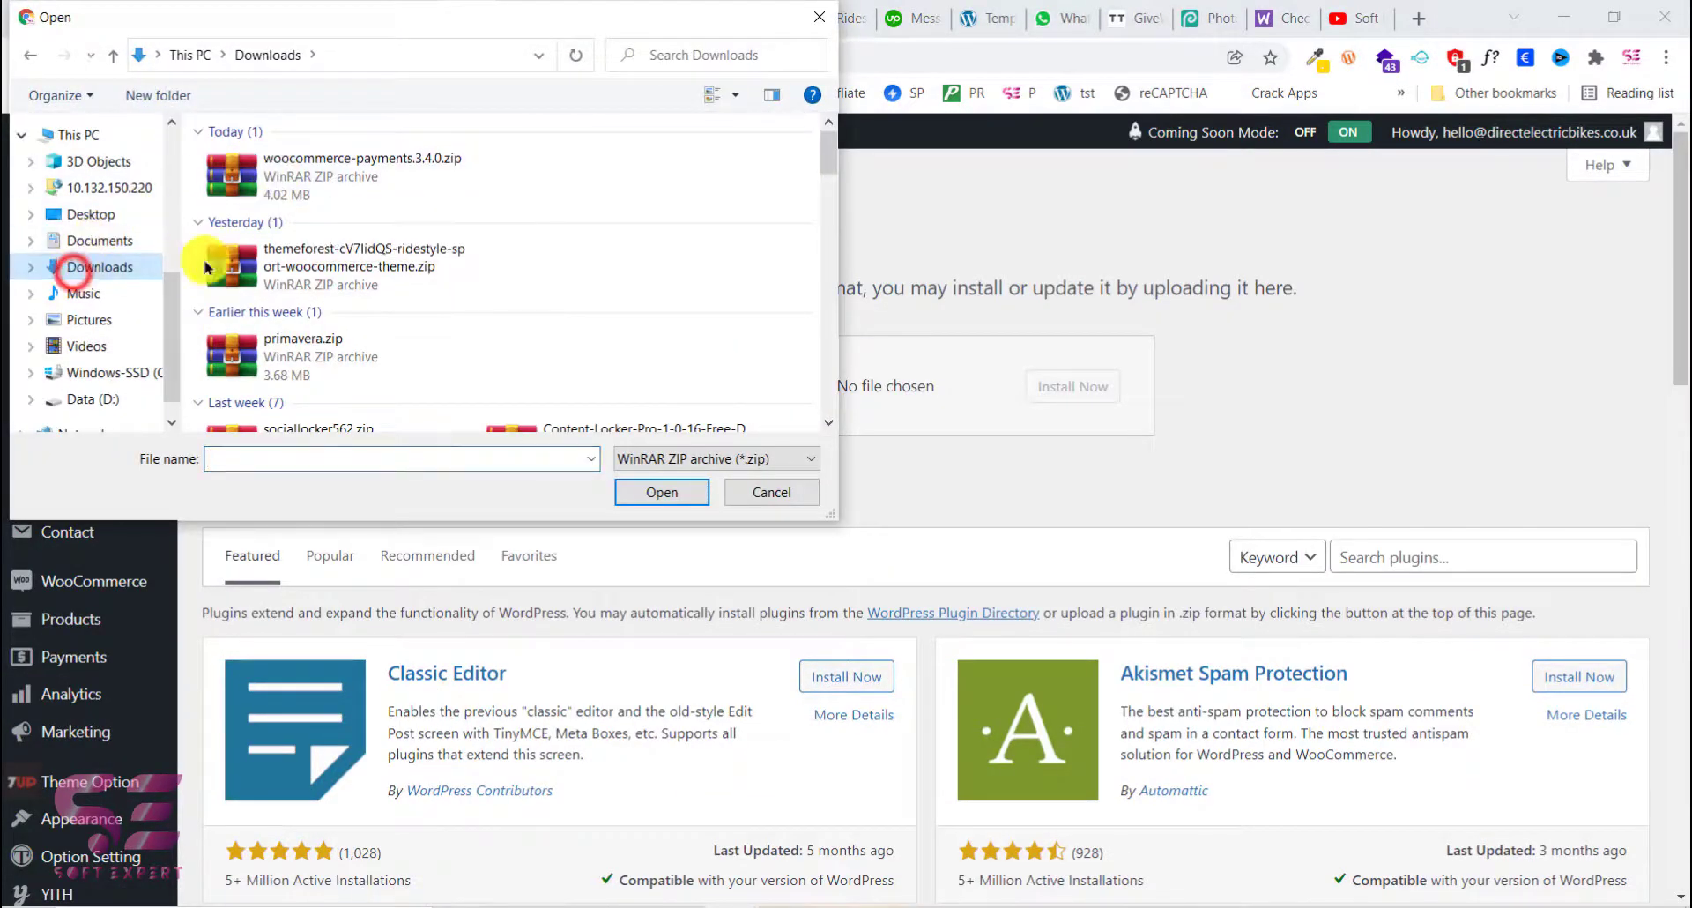
{"action": "left_click", "coordinate": [757, 493]}
{"action": "mouse_move", "coordinate": [710, 903]}
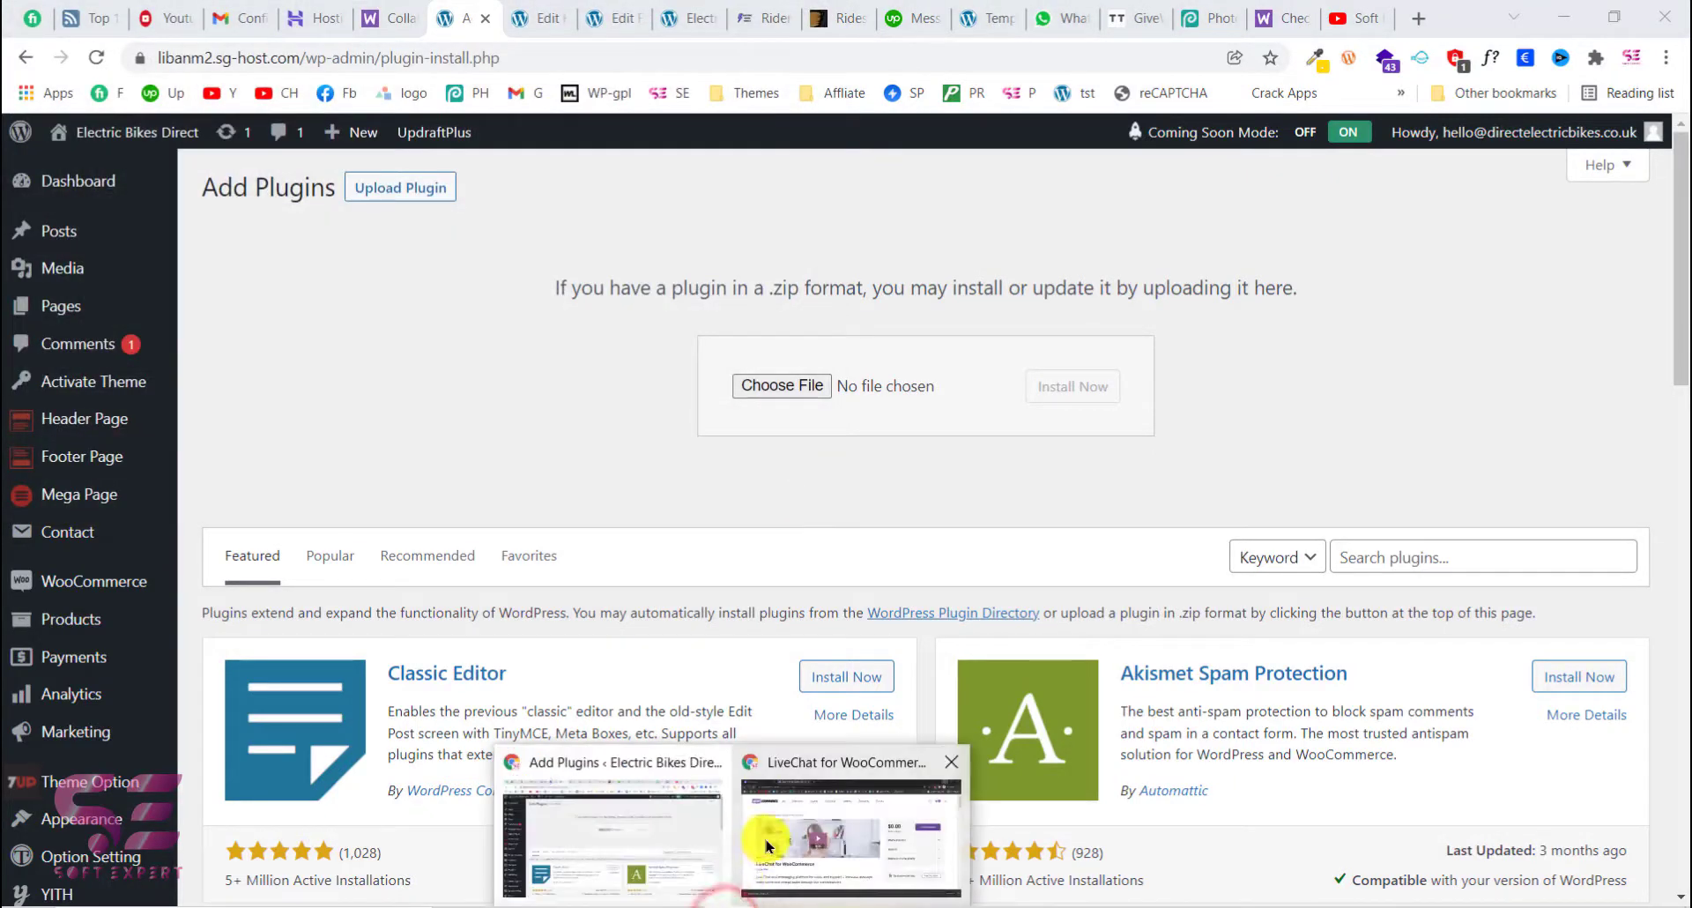
{"action": "left_click", "coordinate": [822, 809]}
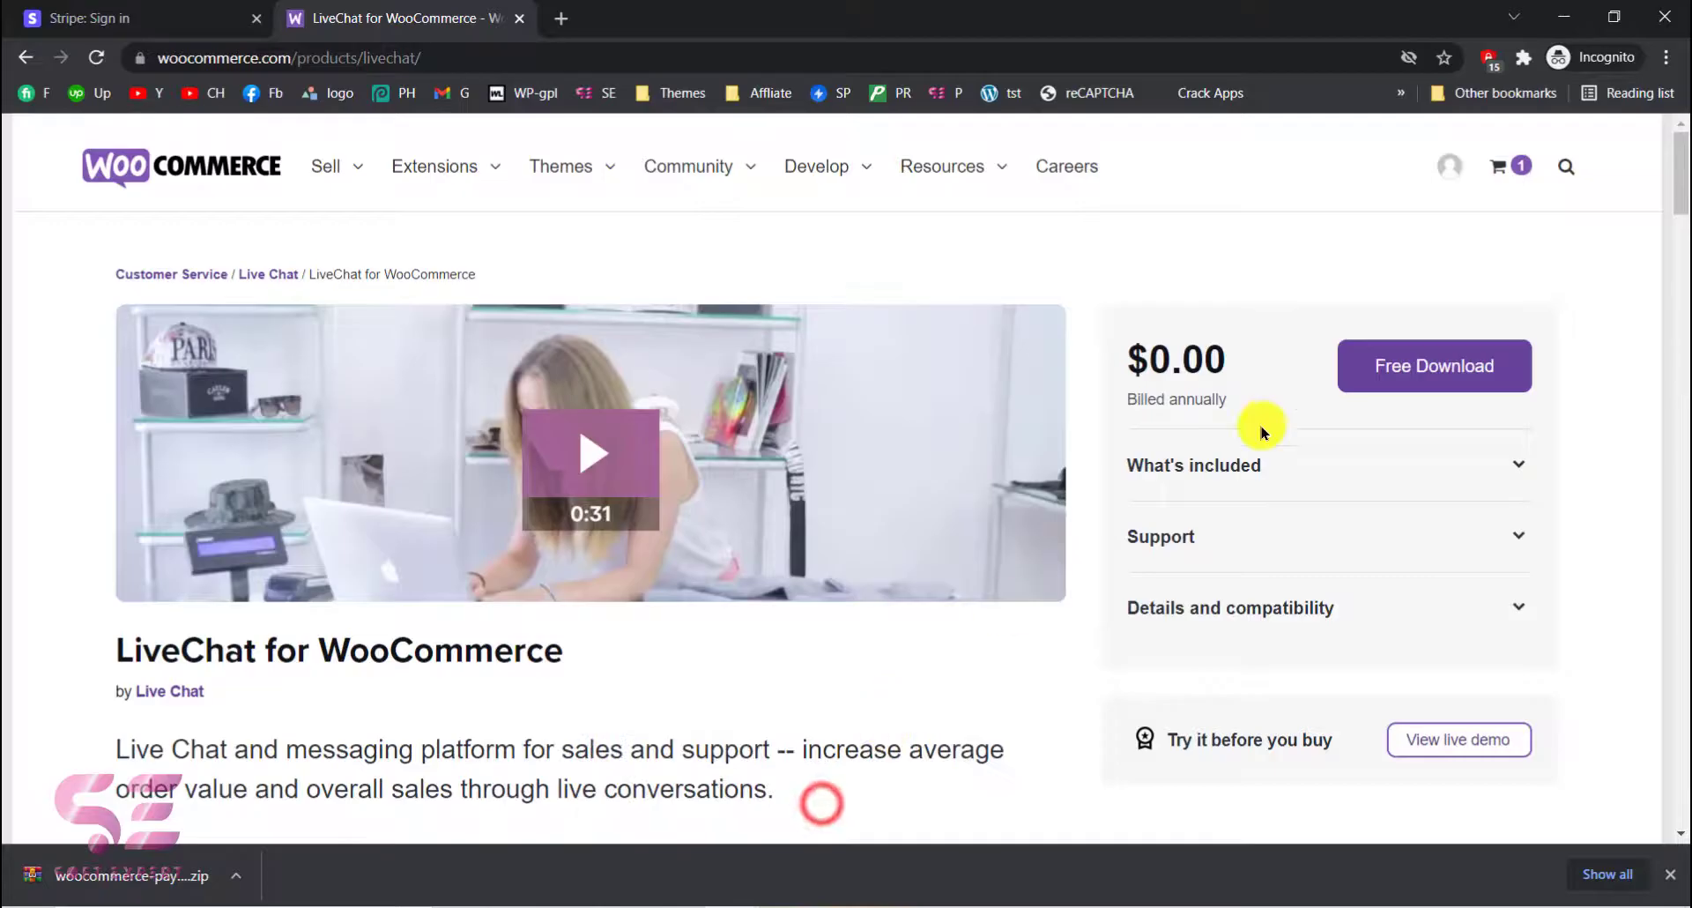
Add the free LiveChat for WooCommerce to the cart, place the $0.00 order, and download its zip.
{"action": "left_click", "coordinate": [1396, 381]}
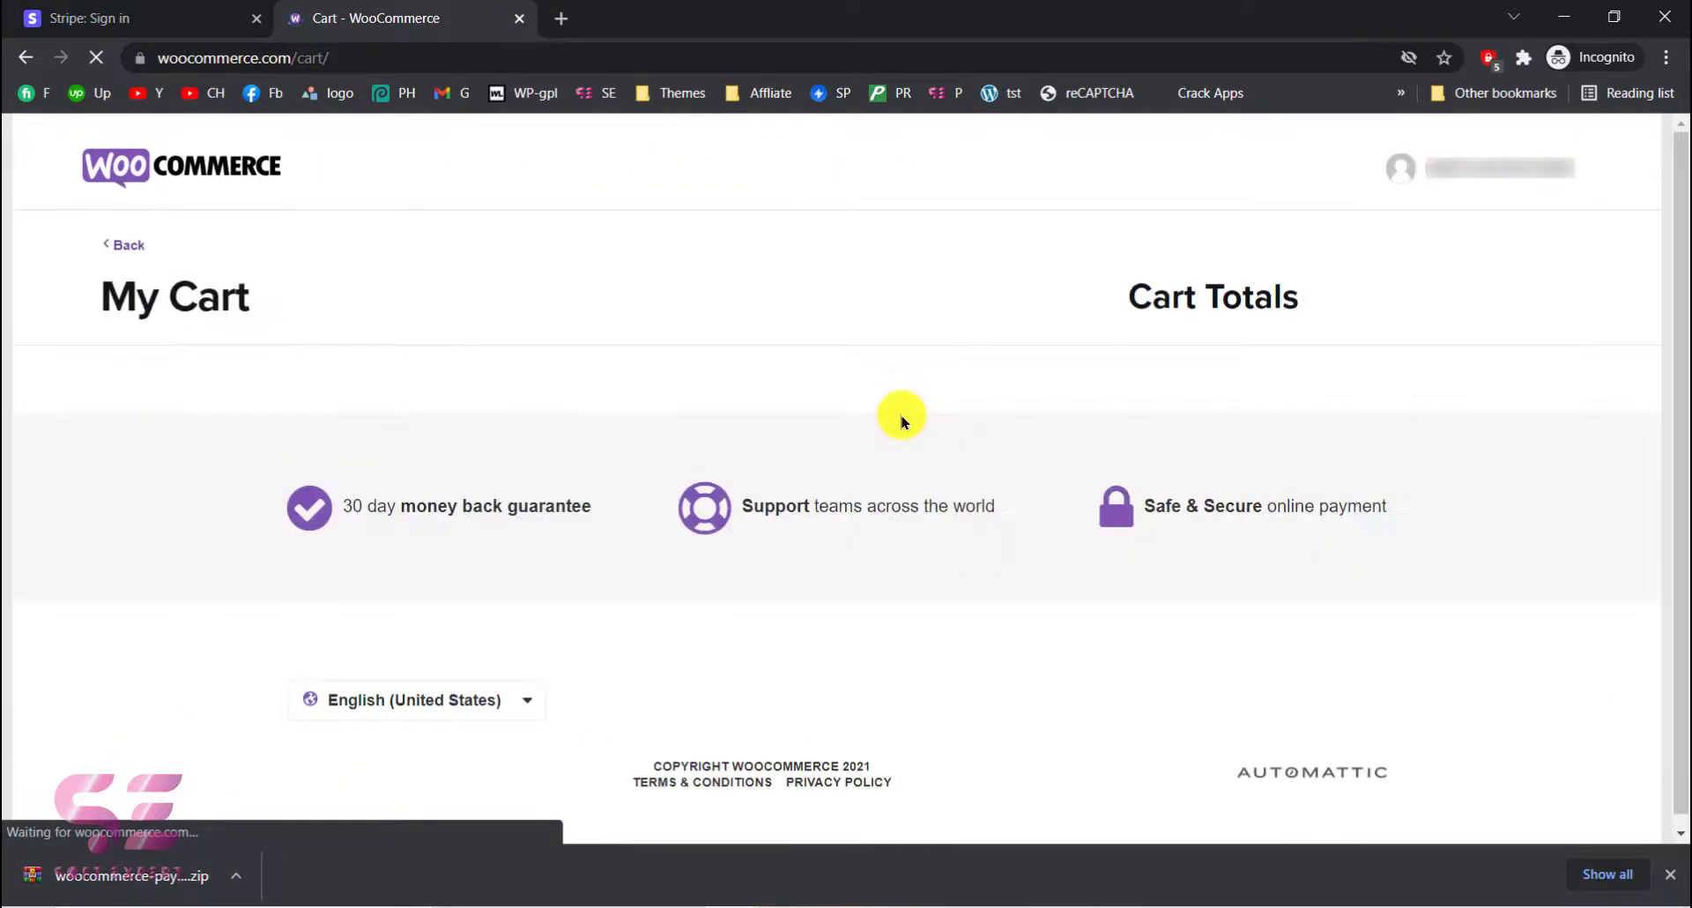
{"action": "left_click", "coordinate": [1190, 629]}
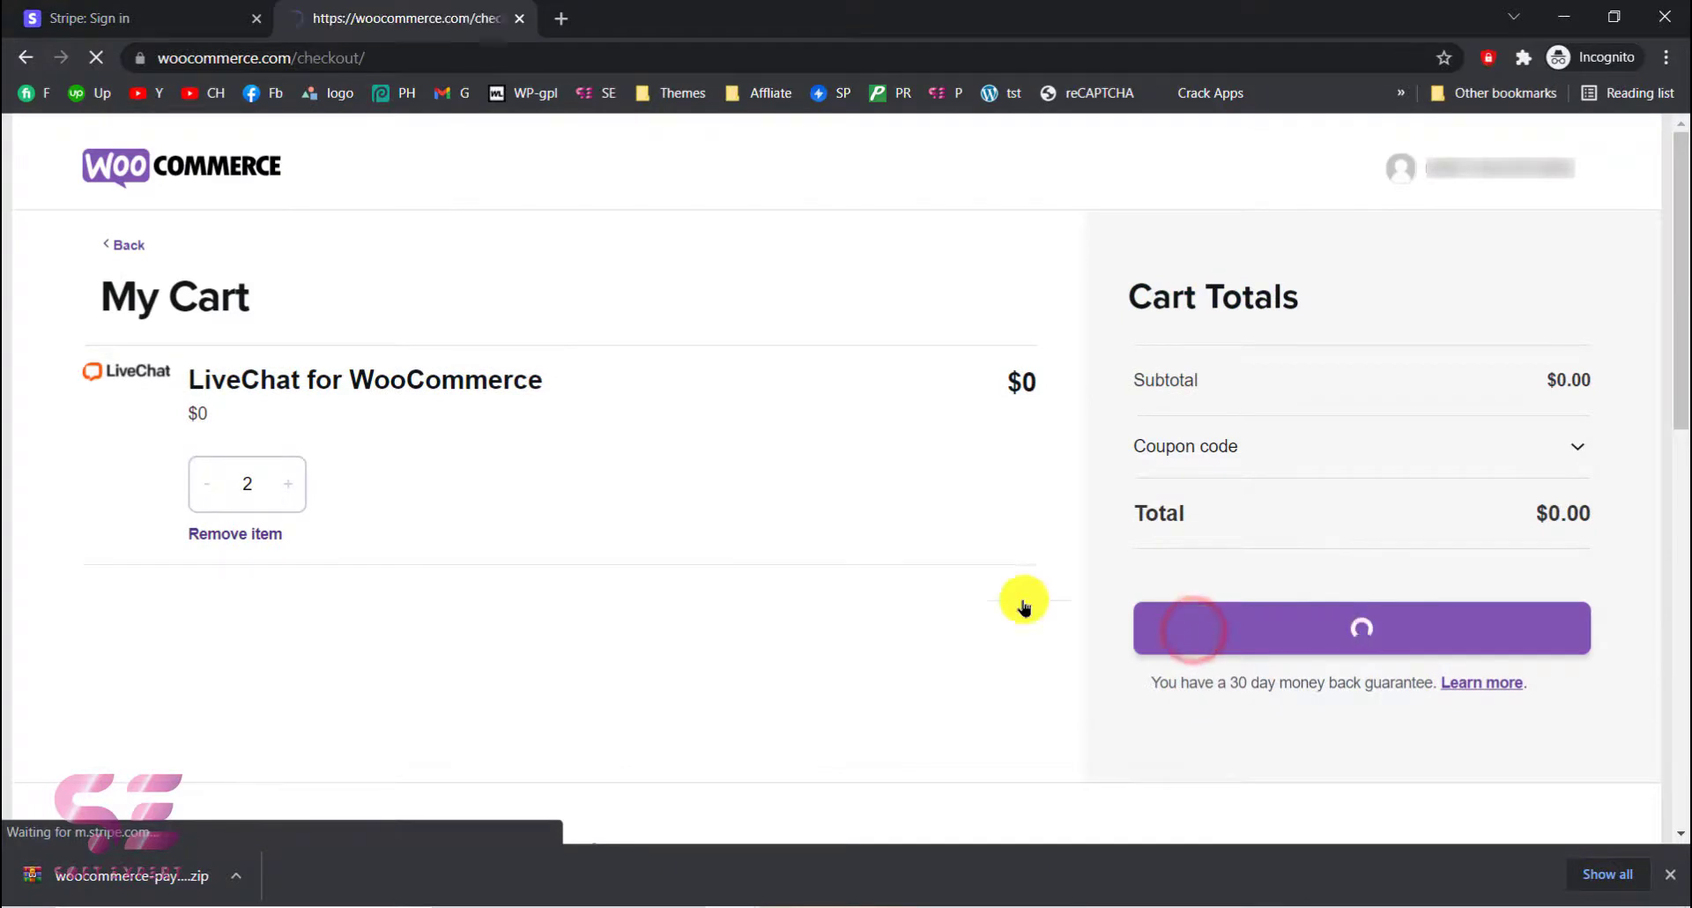
{"action": "scroll", "coordinate": [877, 568], "scroll_direction": "down", "scroll_amount": 5}
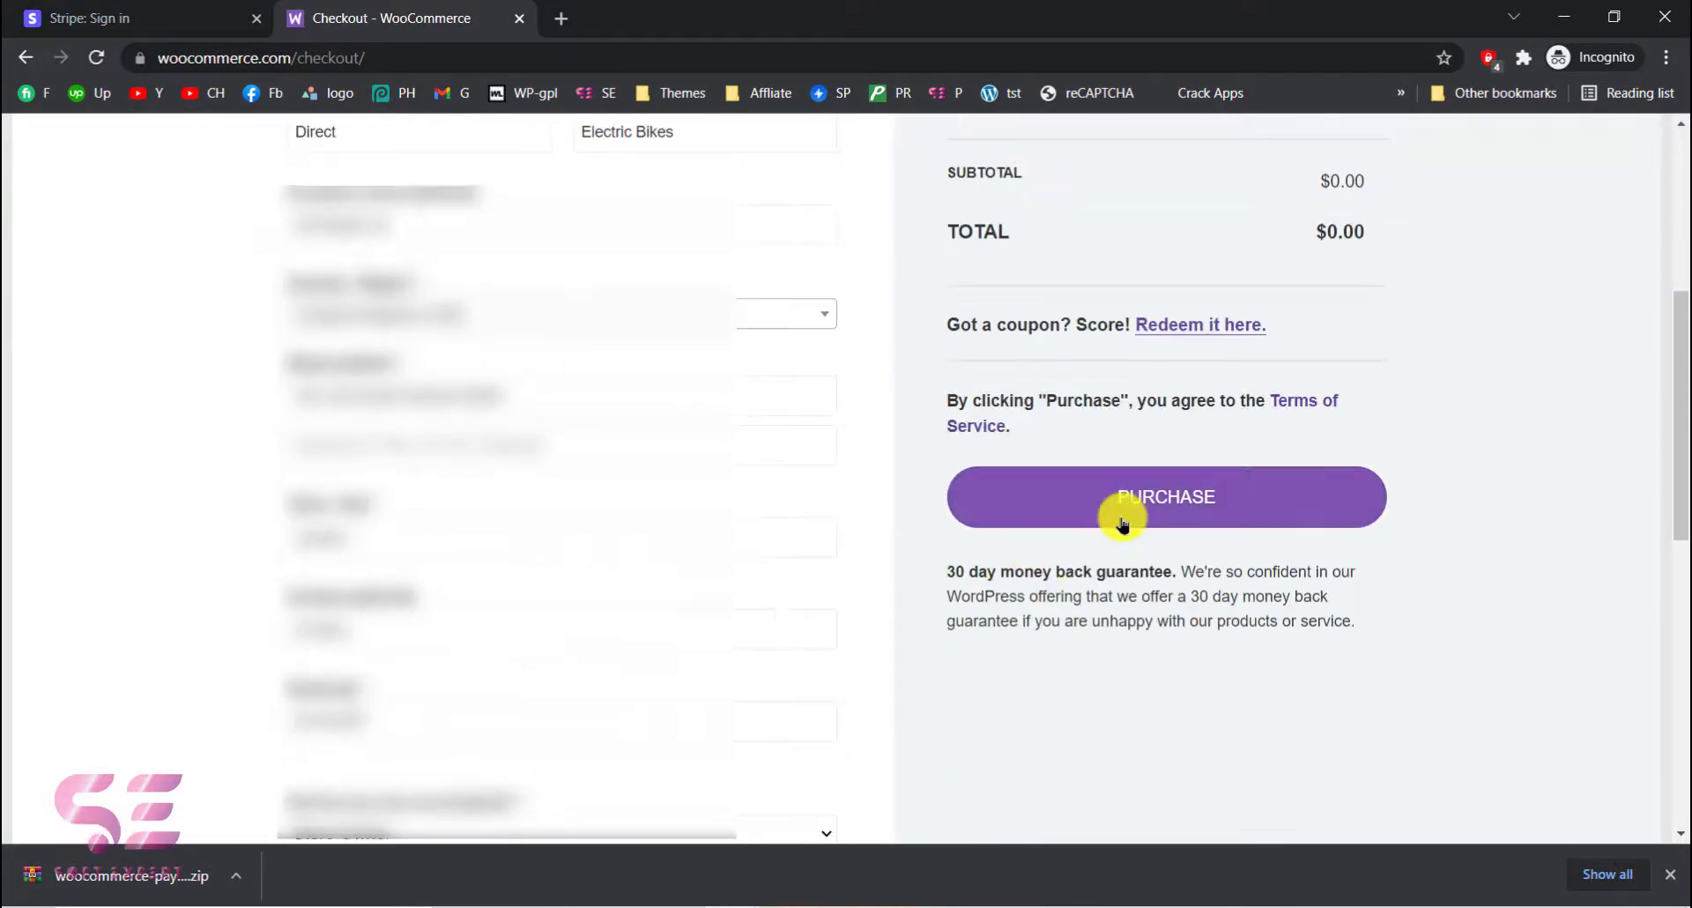
{"action": "left_click", "coordinate": [1123, 523]}
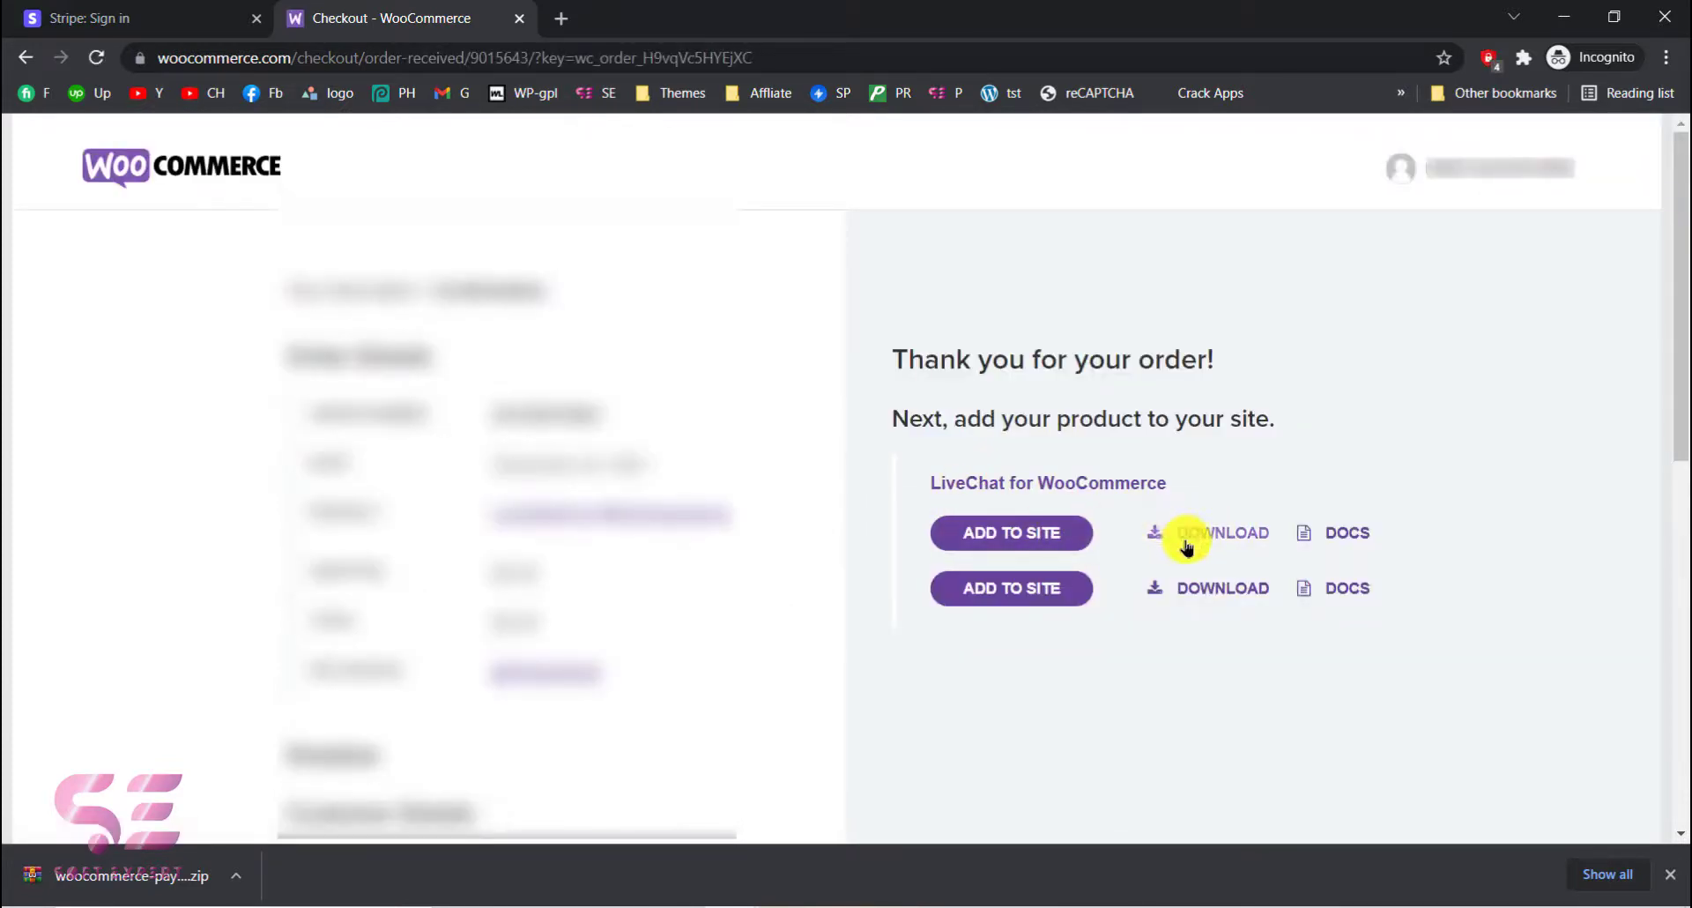
{"action": "left_click", "coordinate": [1213, 531]}
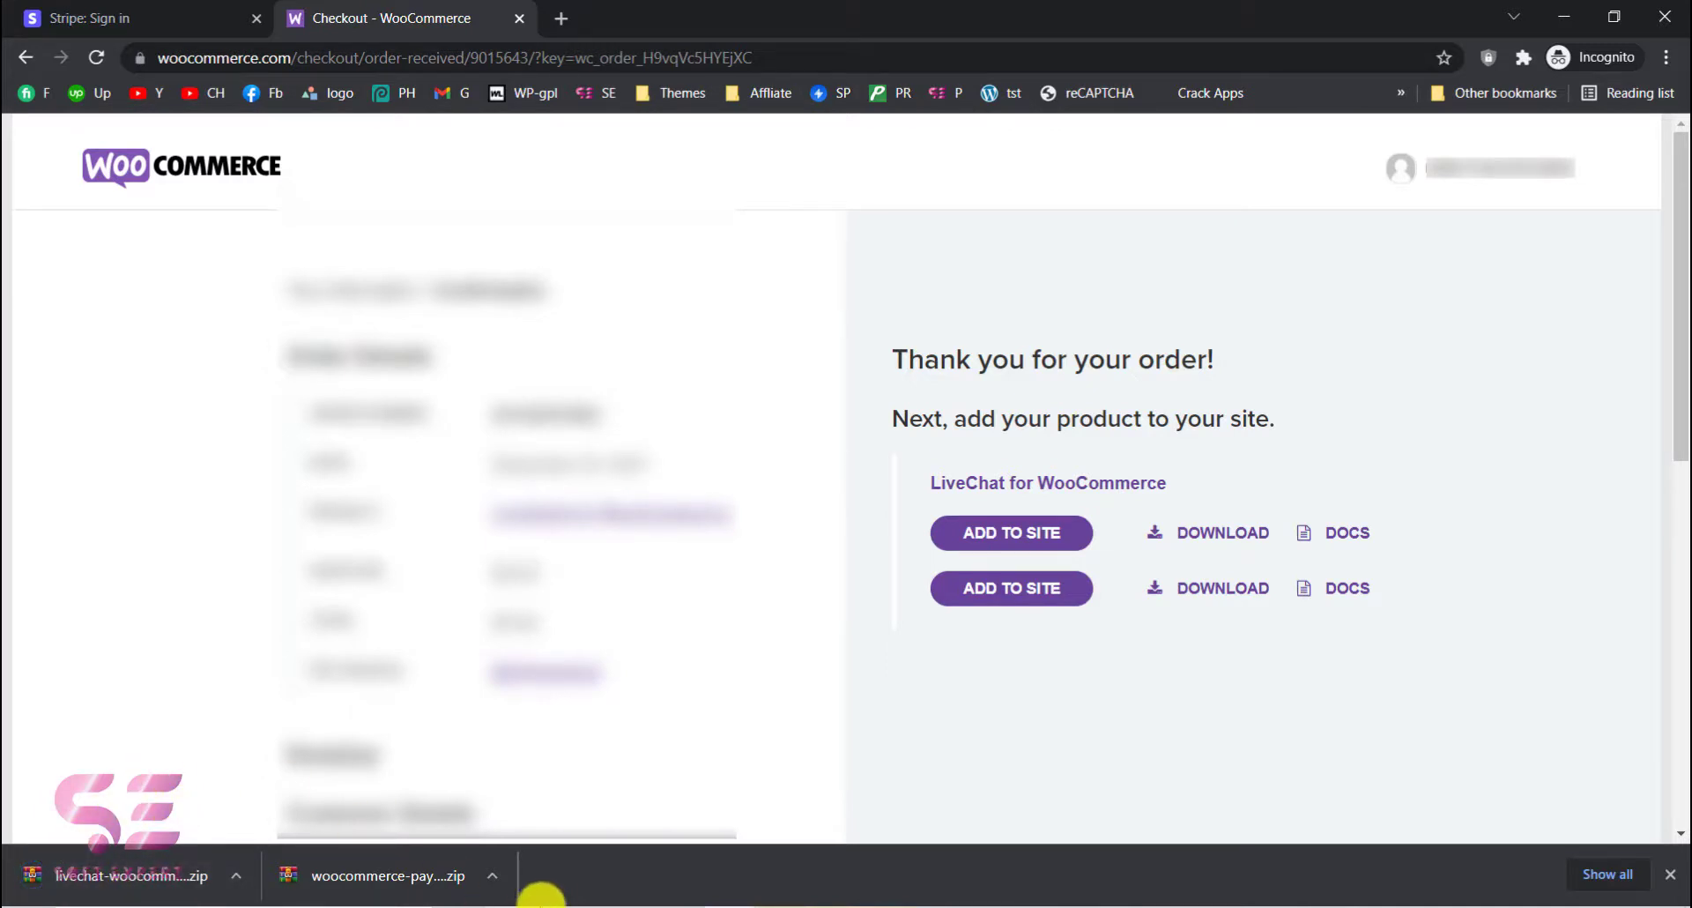
Upload livechat-woocommerce.2.2.3.zip, install it, and activate the LiveChat plugin.
{"action": "left_click", "coordinate": [1563, 16]}
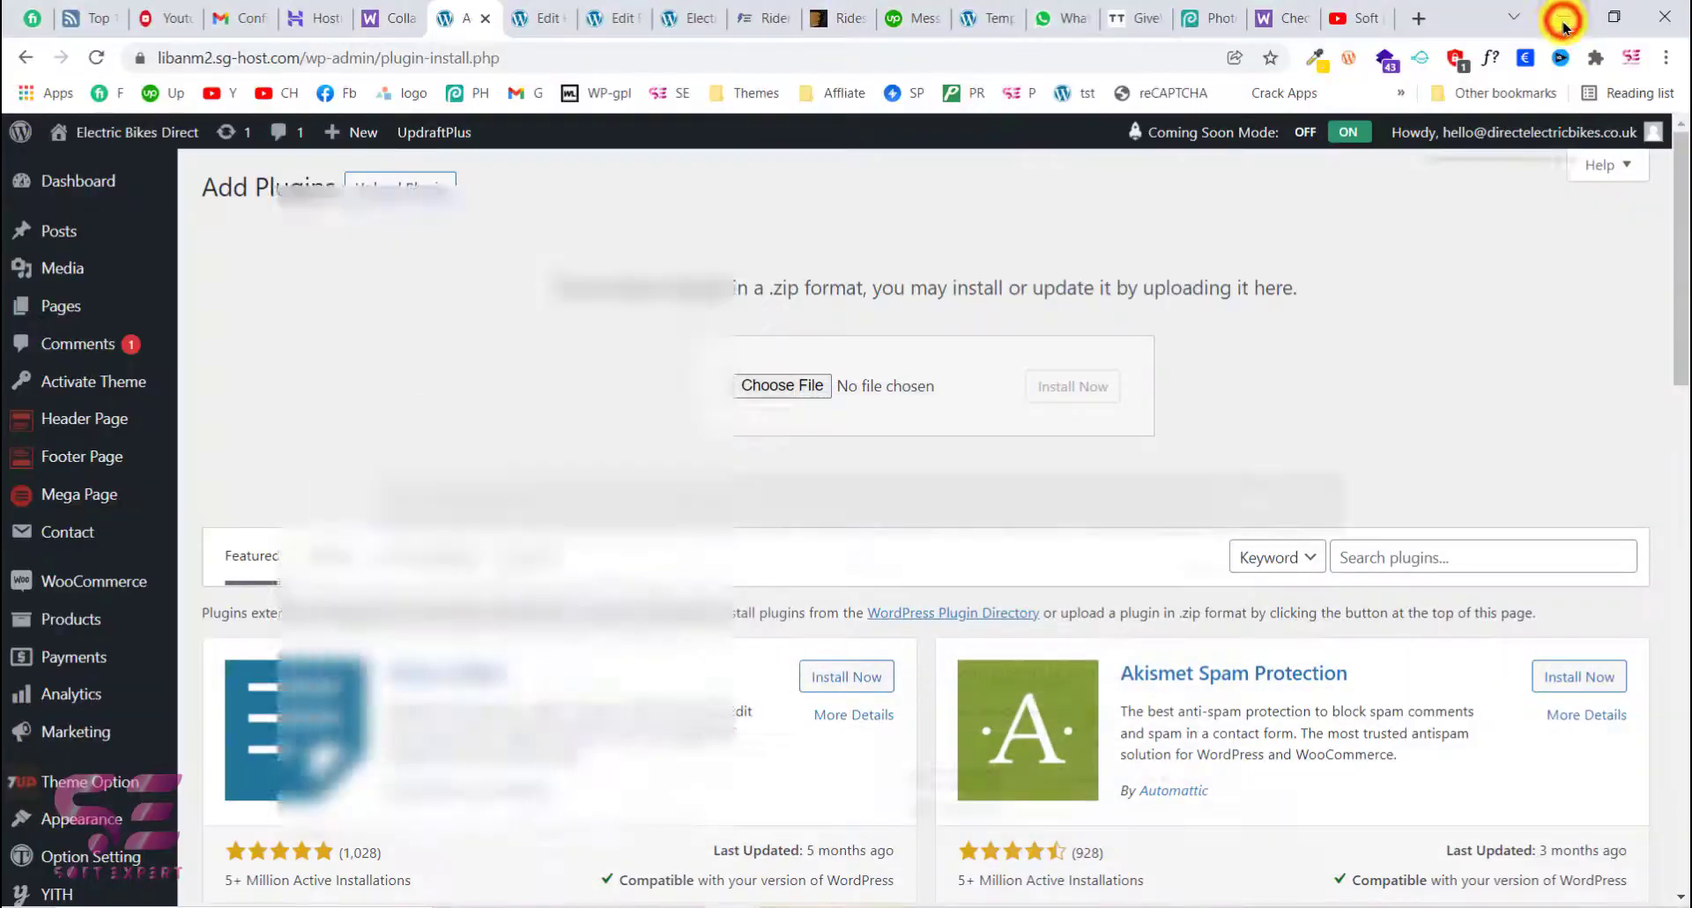
{"action": "left_click", "coordinate": [779, 389]}
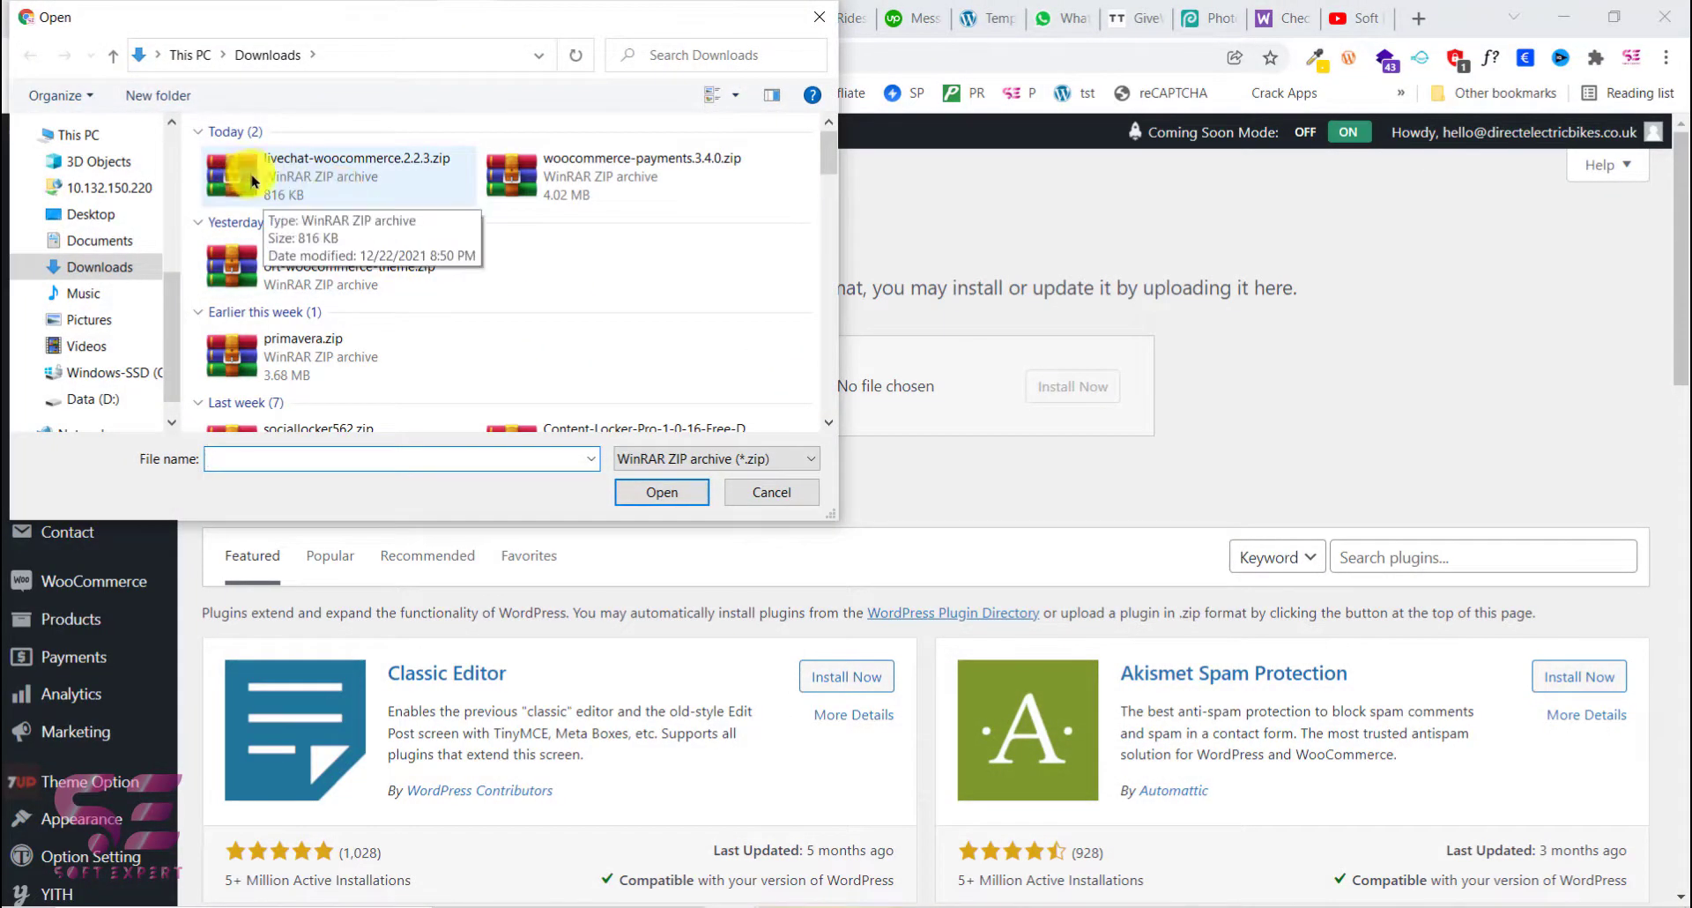
{"action": "double_click", "coordinate": [323, 176]}
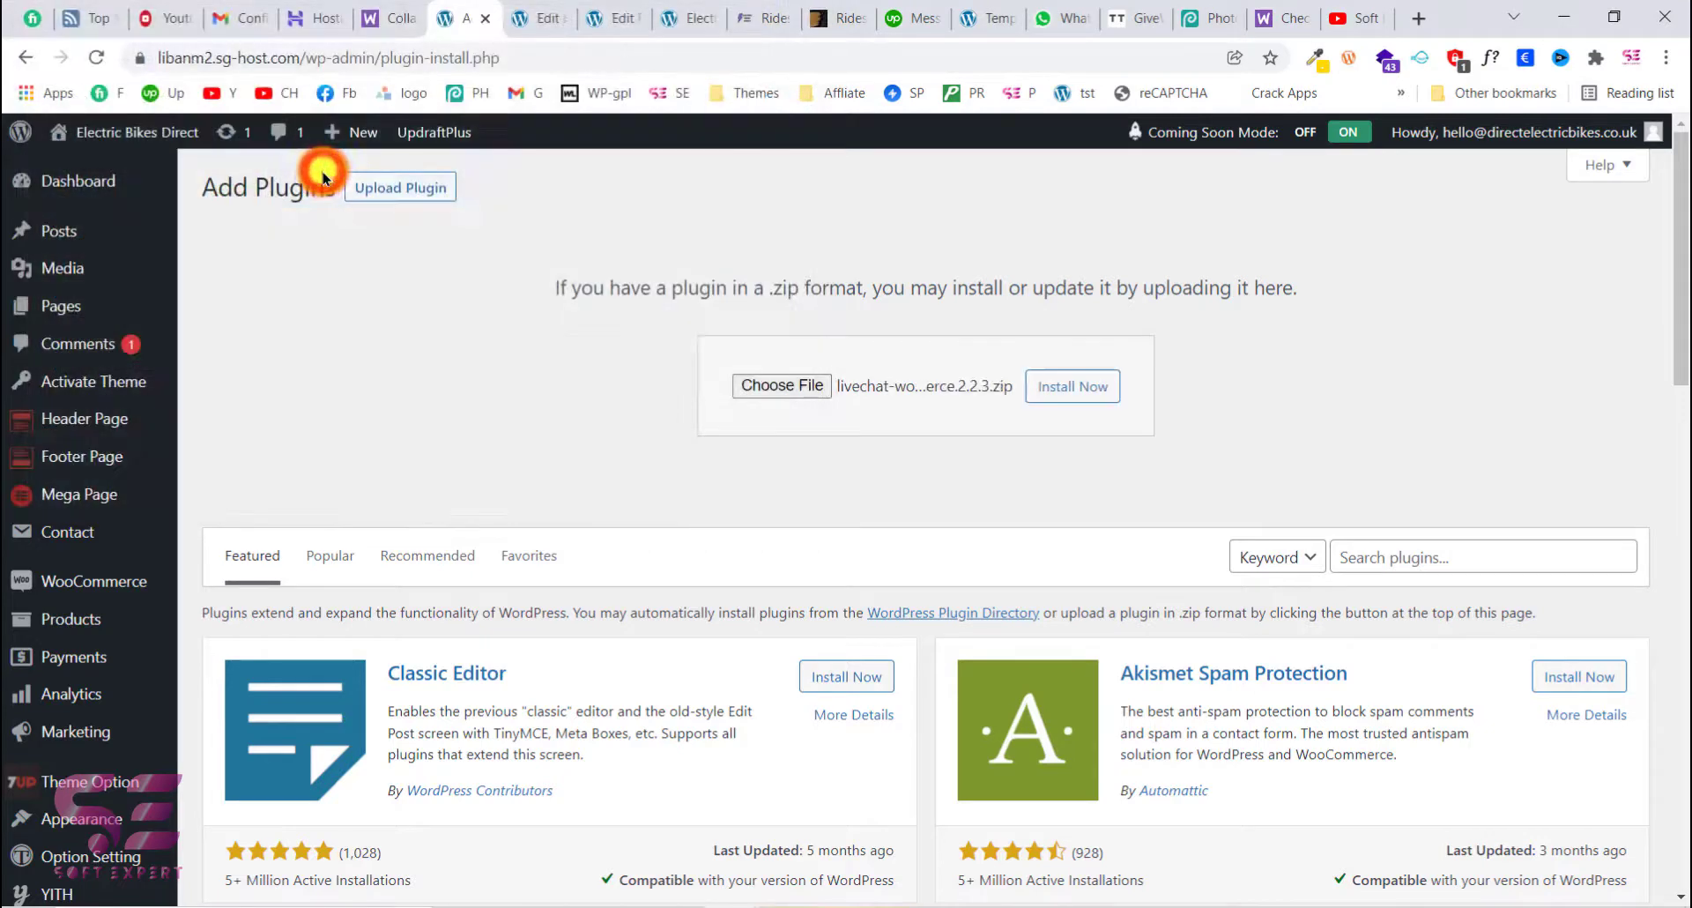
{"action": "left_click", "coordinate": [1099, 405]}
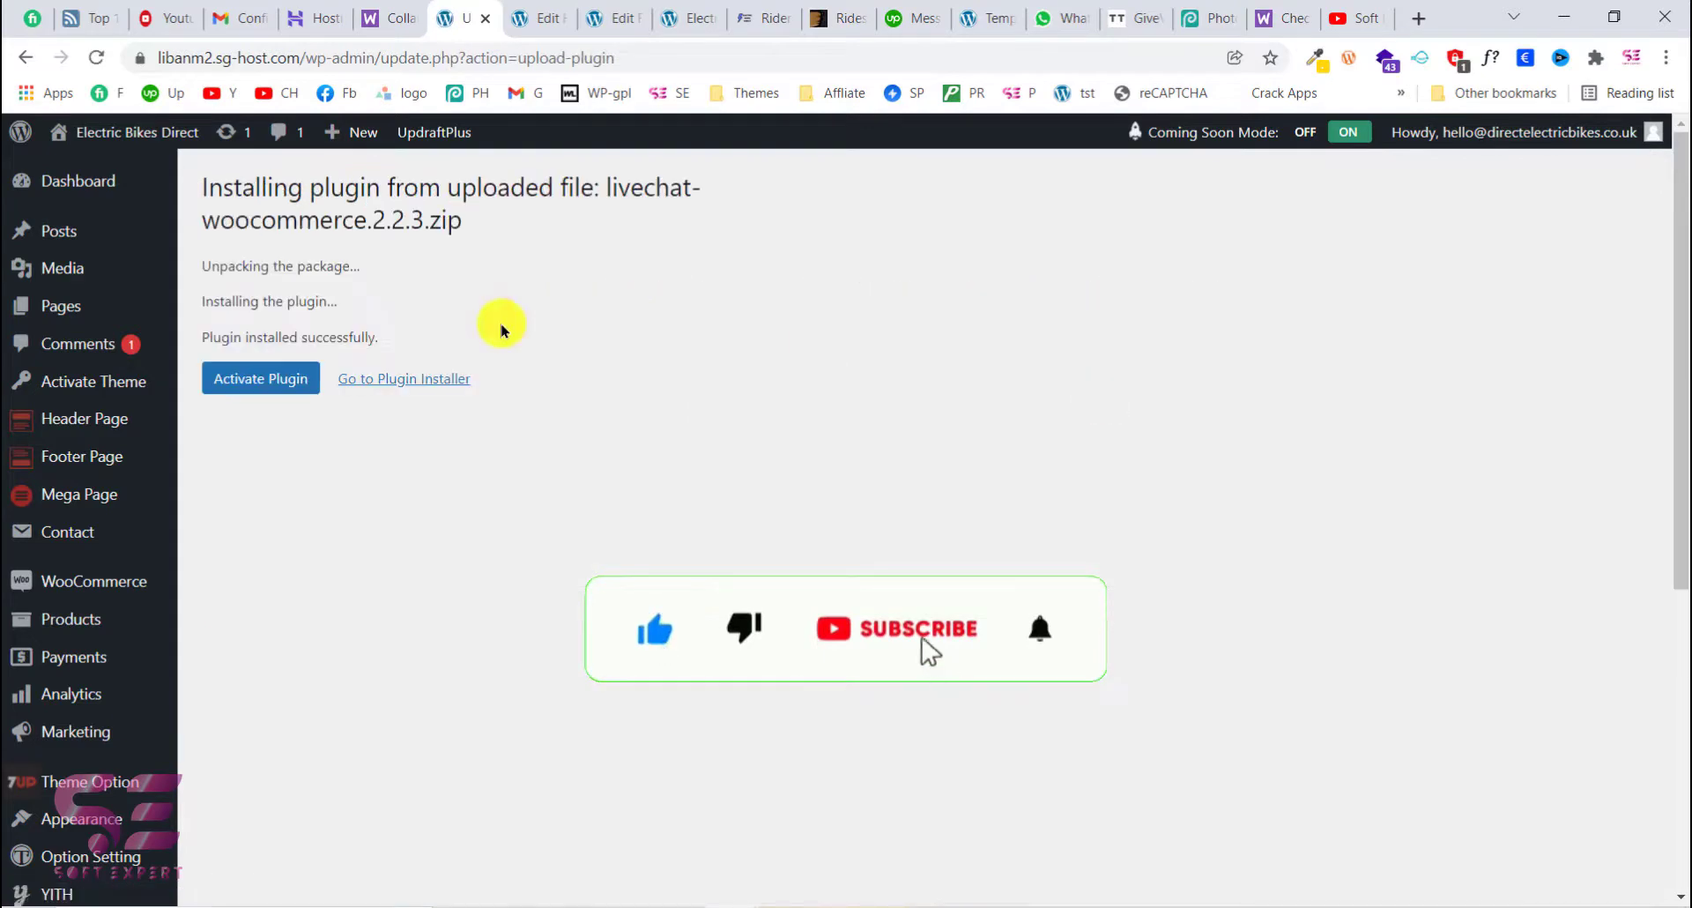
{"action": "left_click", "coordinate": [238, 393]}
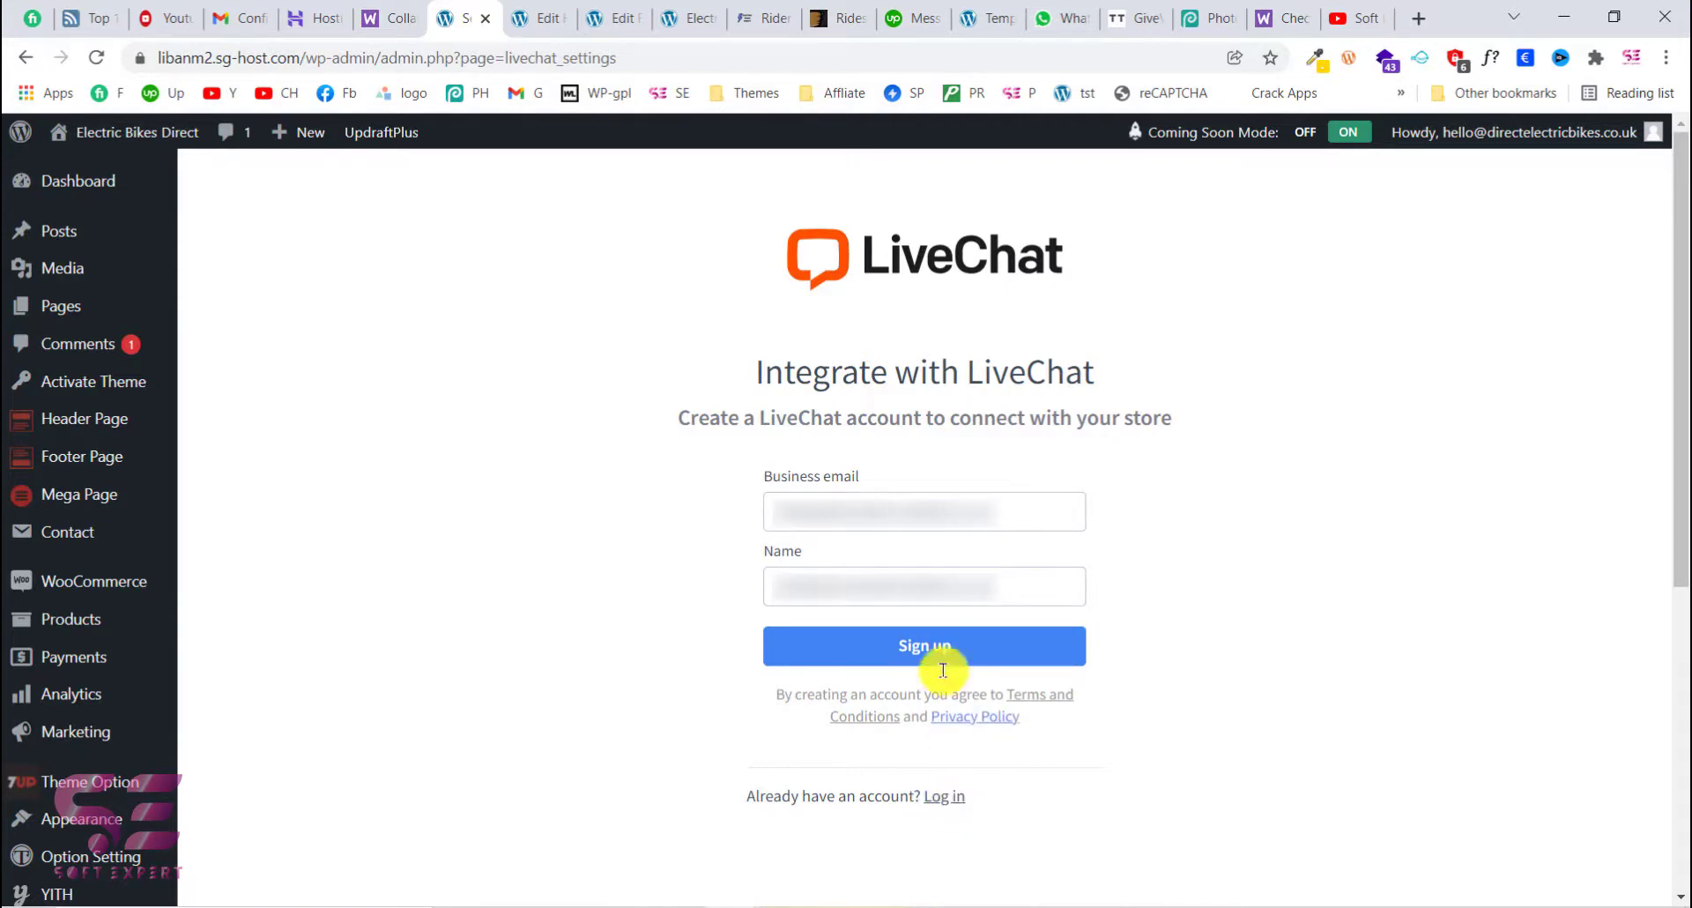
Sign up for a LiveChat account linked to the store, dismiss the success message, and reload the storefront.
{"action": "left_click", "coordinate": [890, 649]}
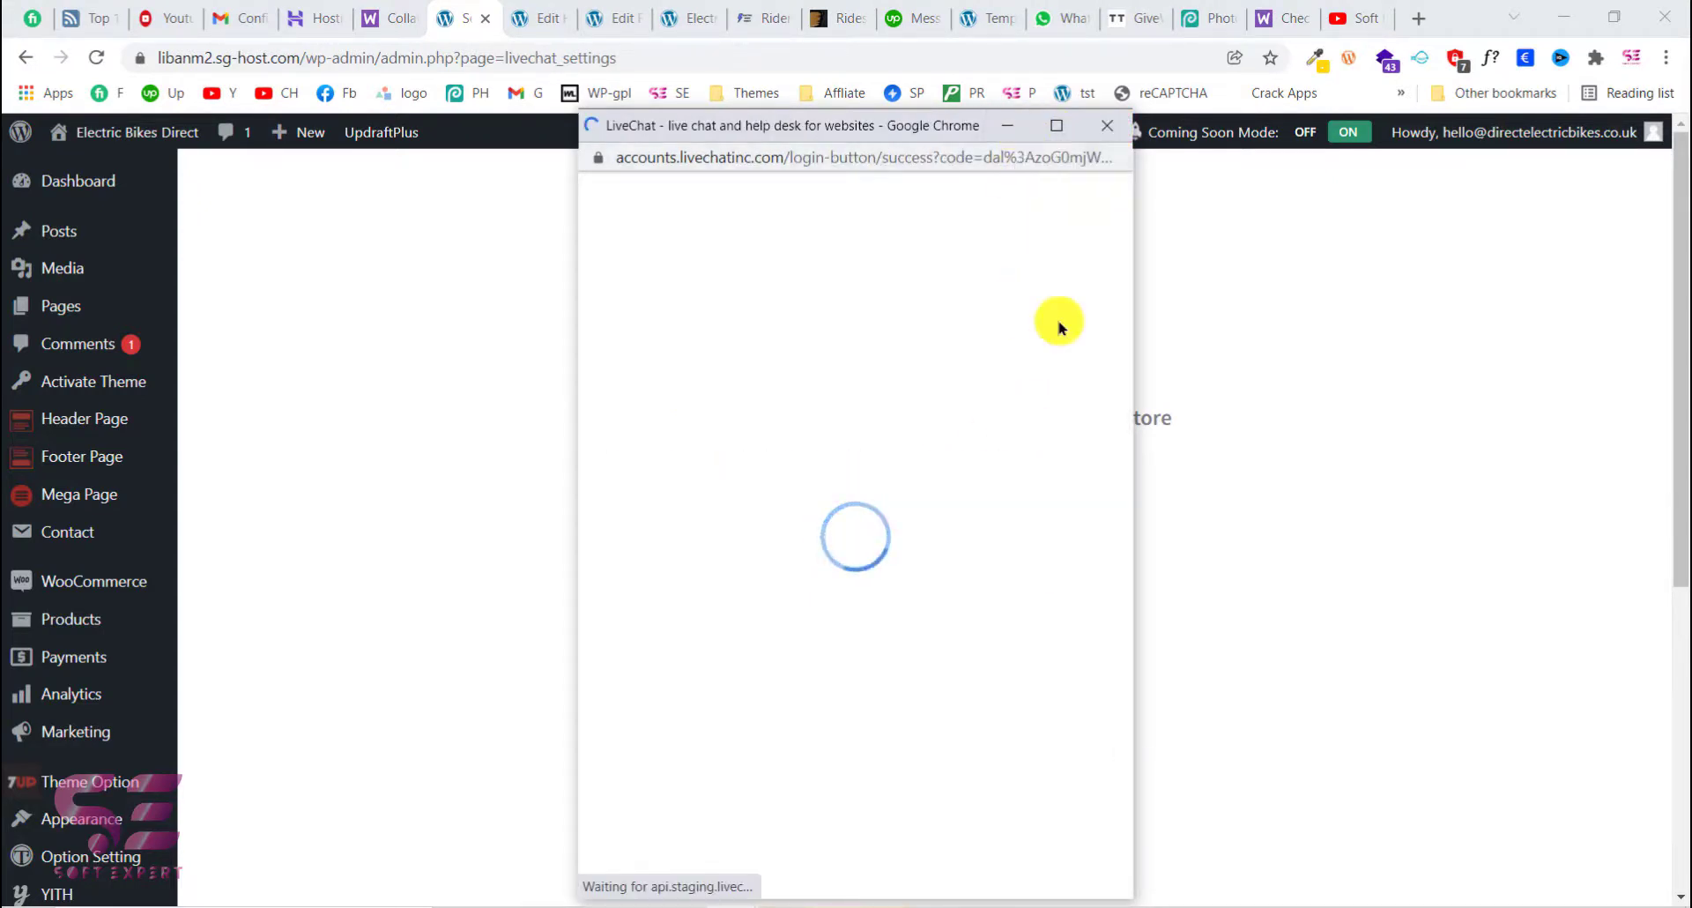
{"action": "scroll", "coordinate": [1069, 553], "scroll_direction": "down", "scroll_amount": 1}
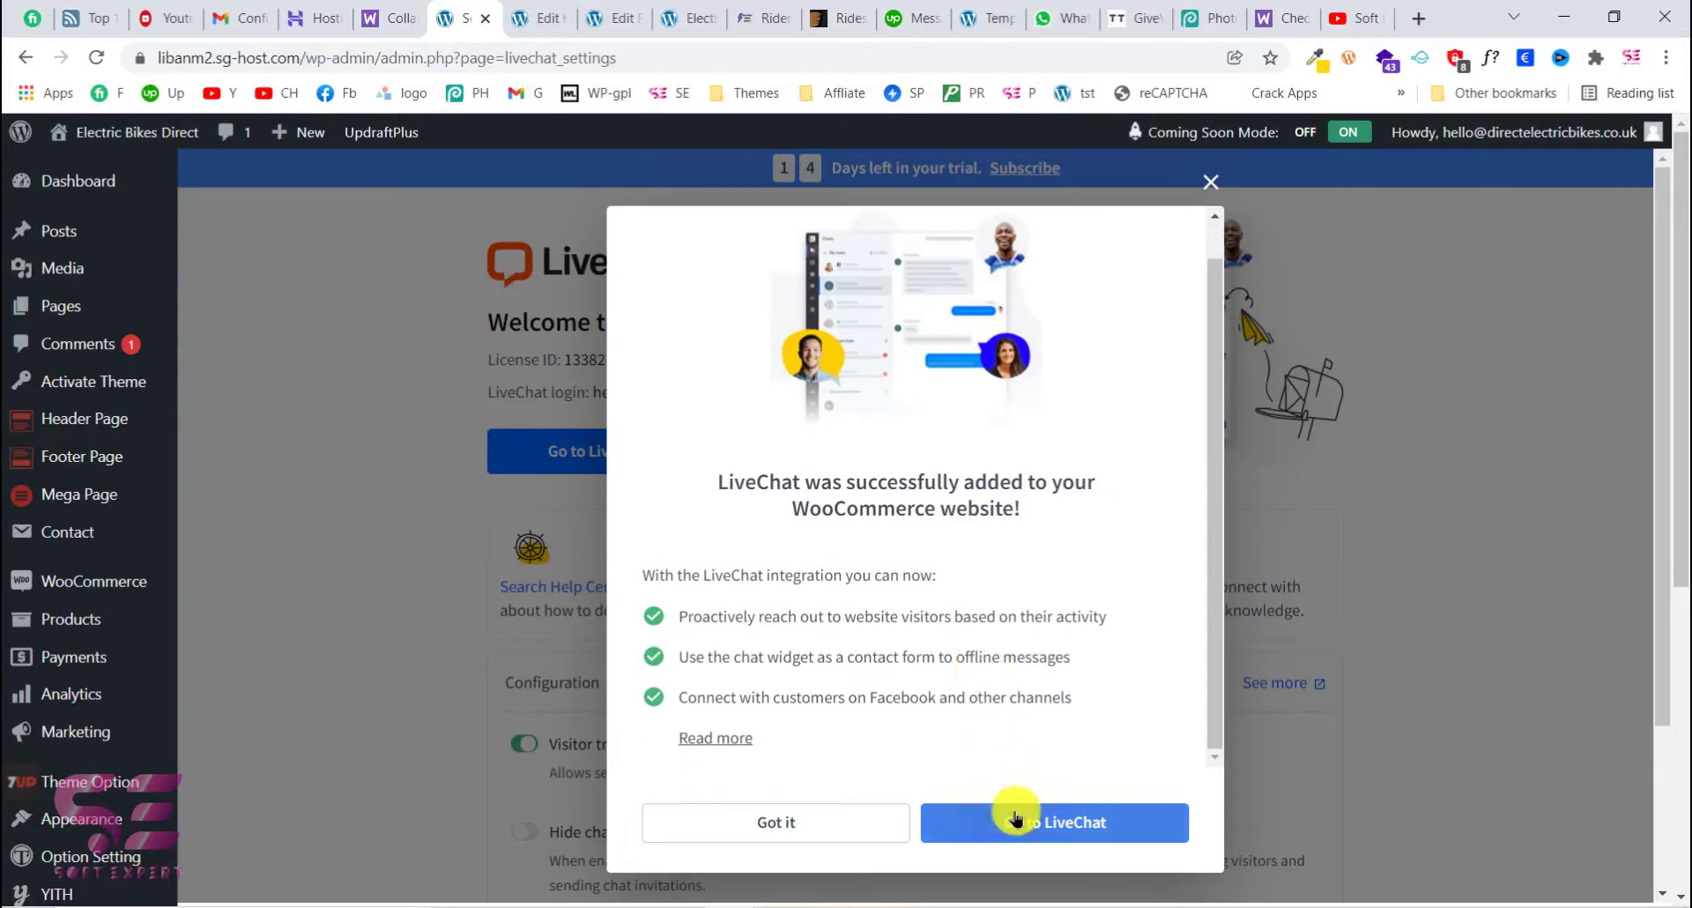
{"action": "left_click", "coordinate": [993, 815]}
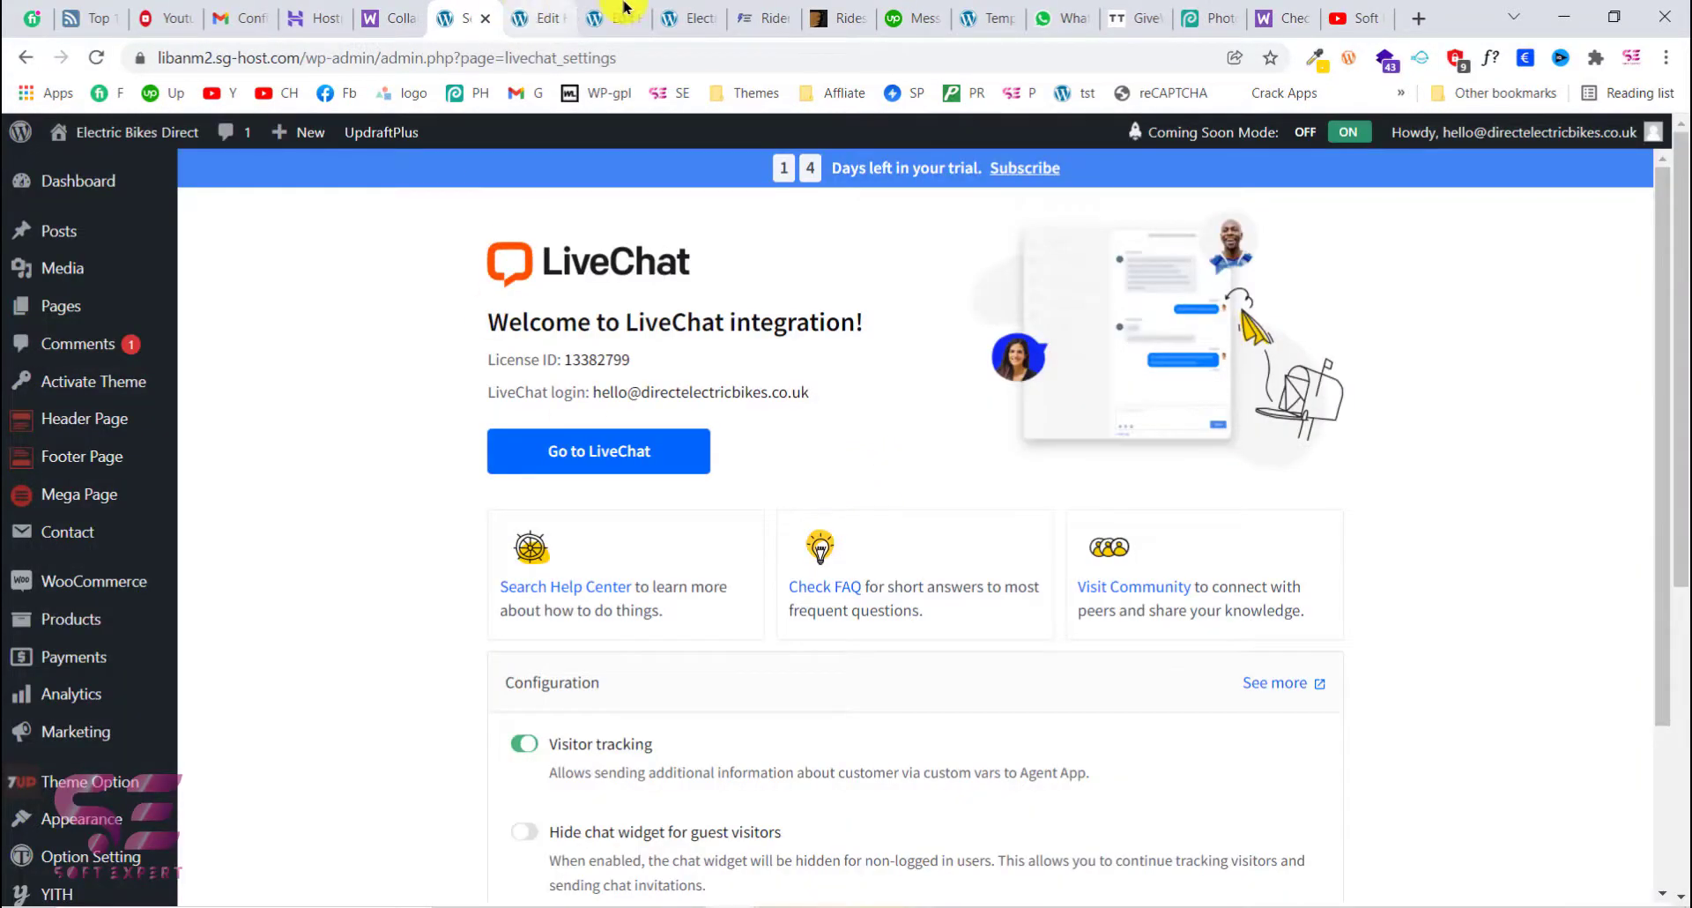
{"action": "left_click", "coordinate": [683, 18]}
{"action": "left_click", "coordinate": [99, 60]}
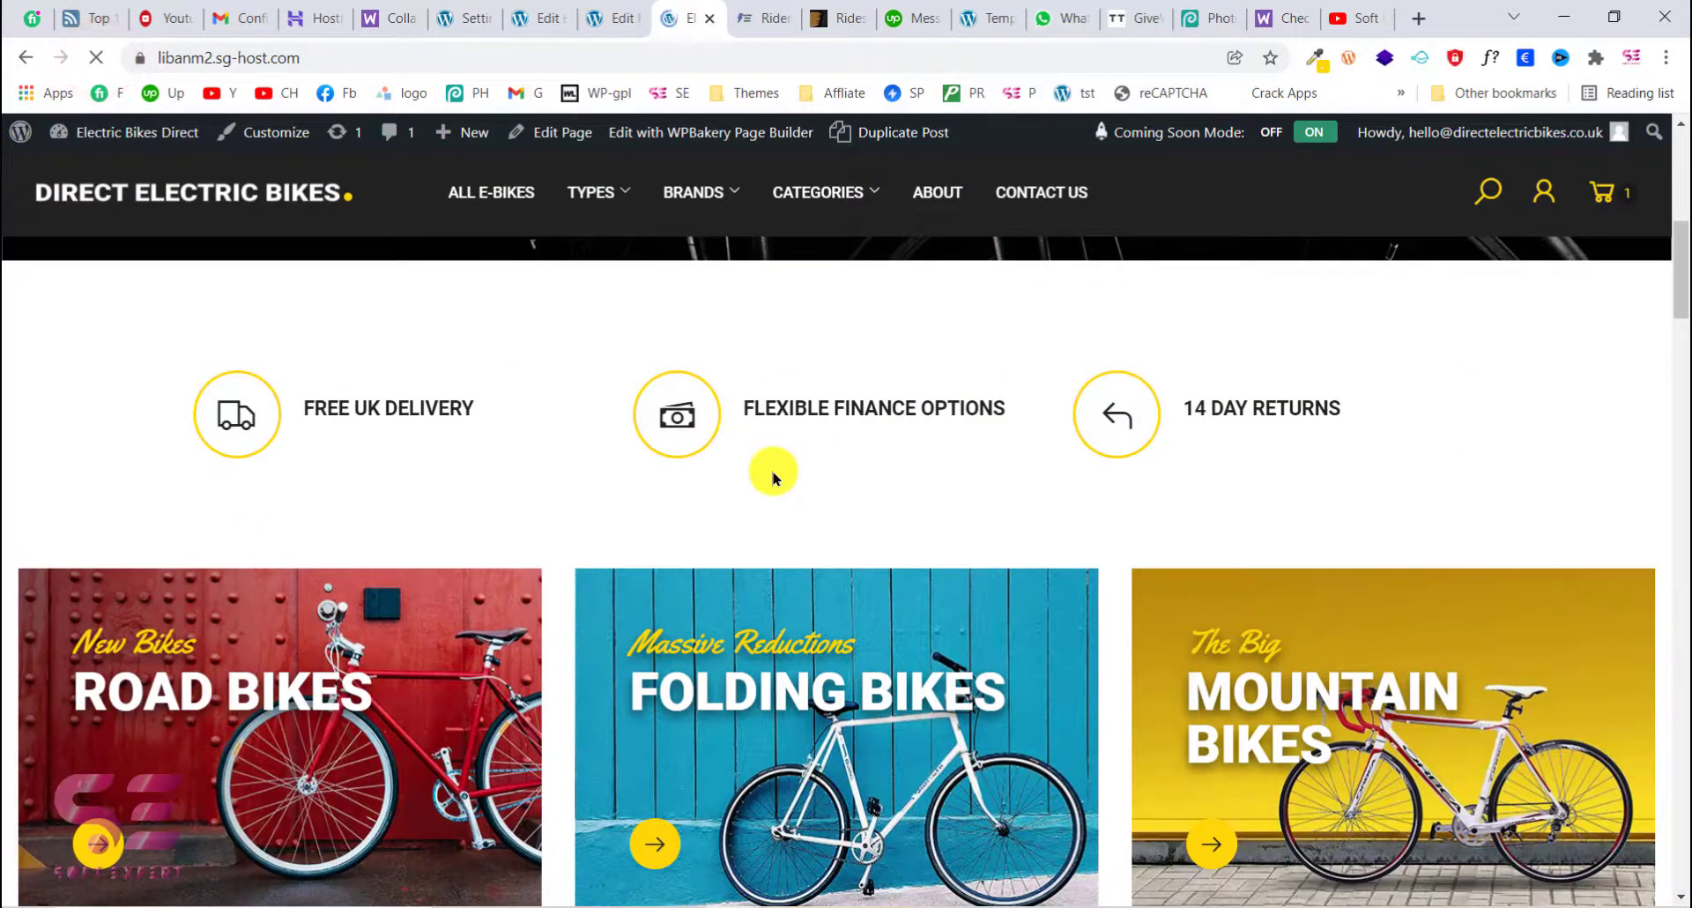
Open the storefront's chat bubble to show the leave-a-message form, then scroll through the products.
{"action": "scroll", "coordinate": [773, 479], "scroll_direction": "down", "scroll_amount": 8}
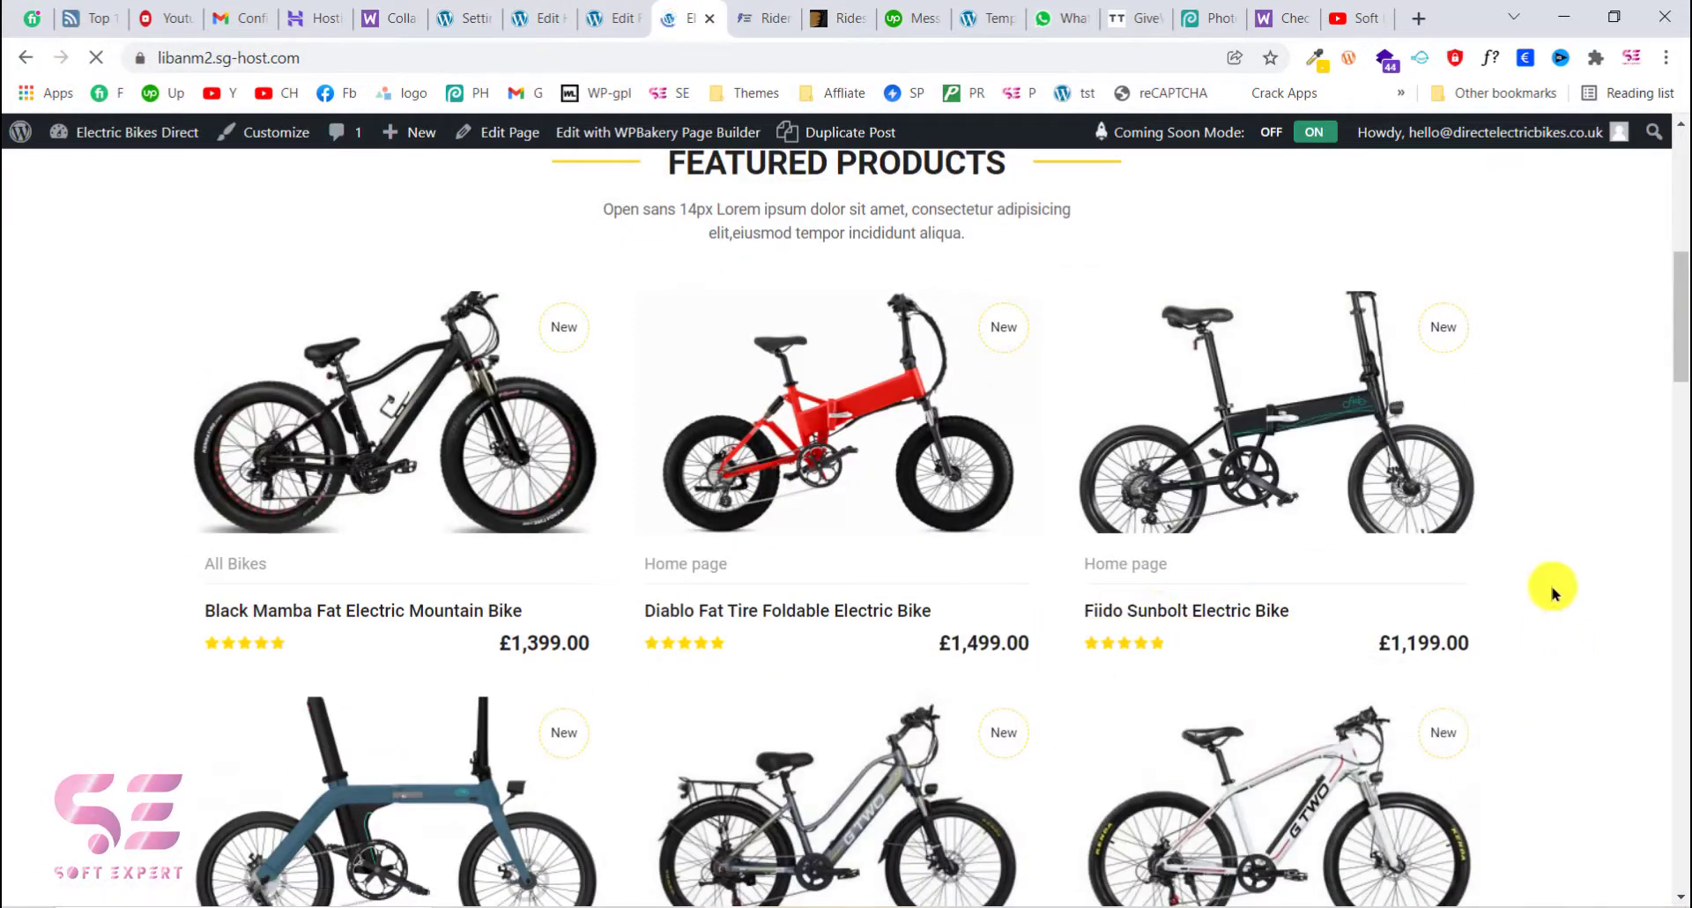
{"action": "scroll", "coordinate": [1551, 582], "scroll_direction": "up", "scroll_amount": 10}
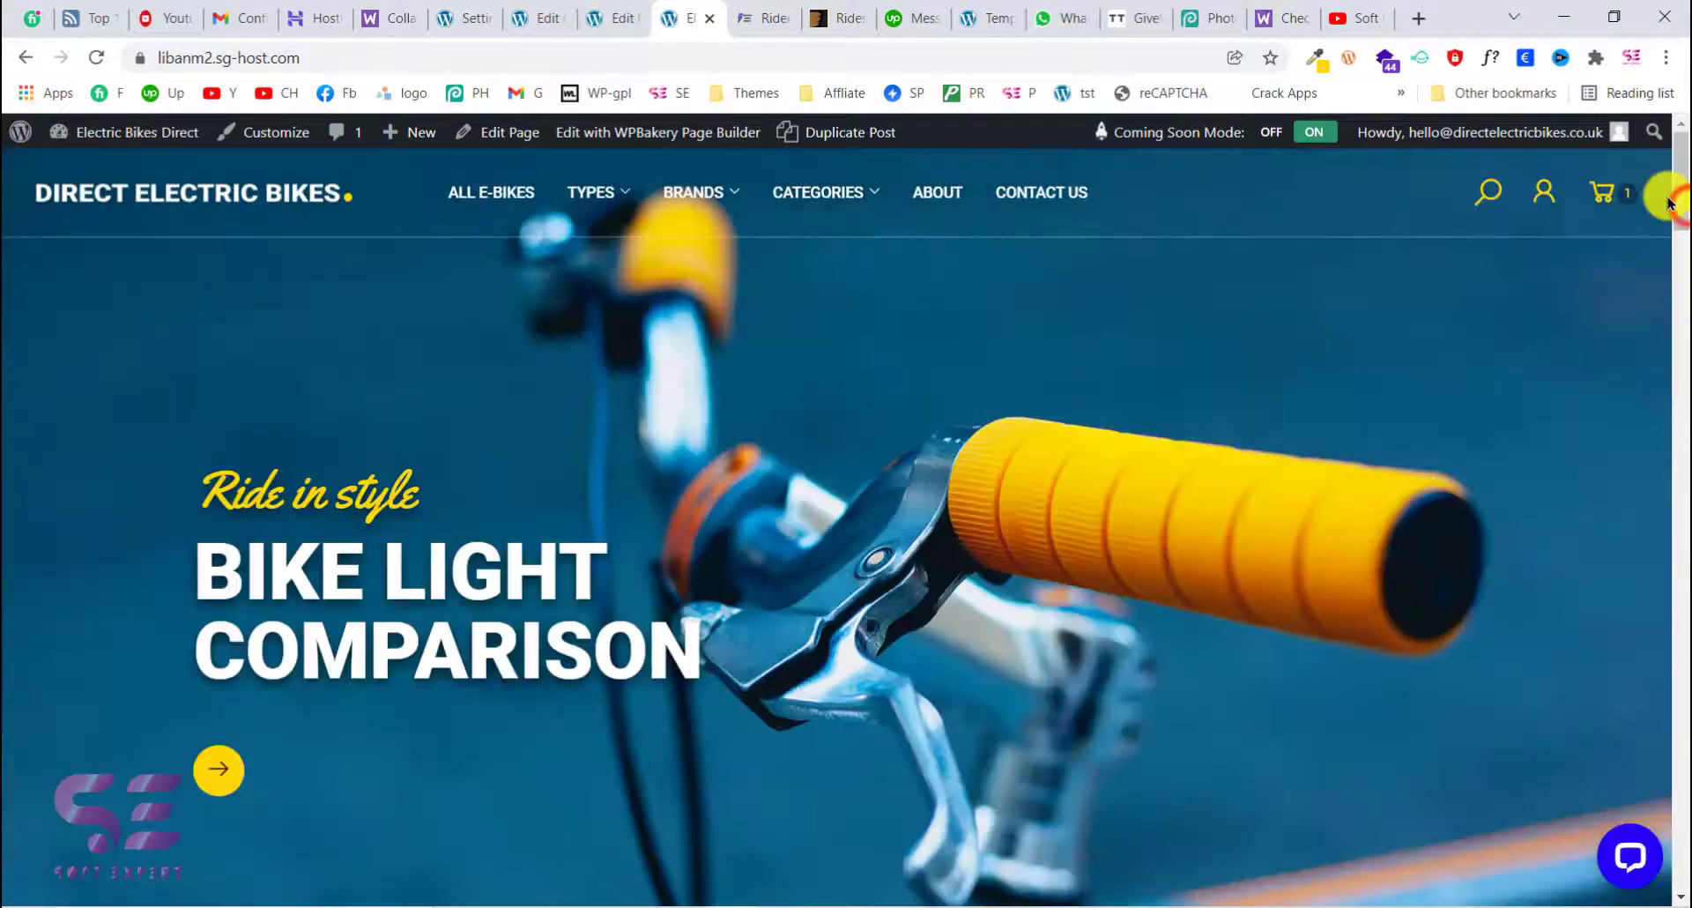
{"action": "left_click", "coordinate": [1630, 847]}
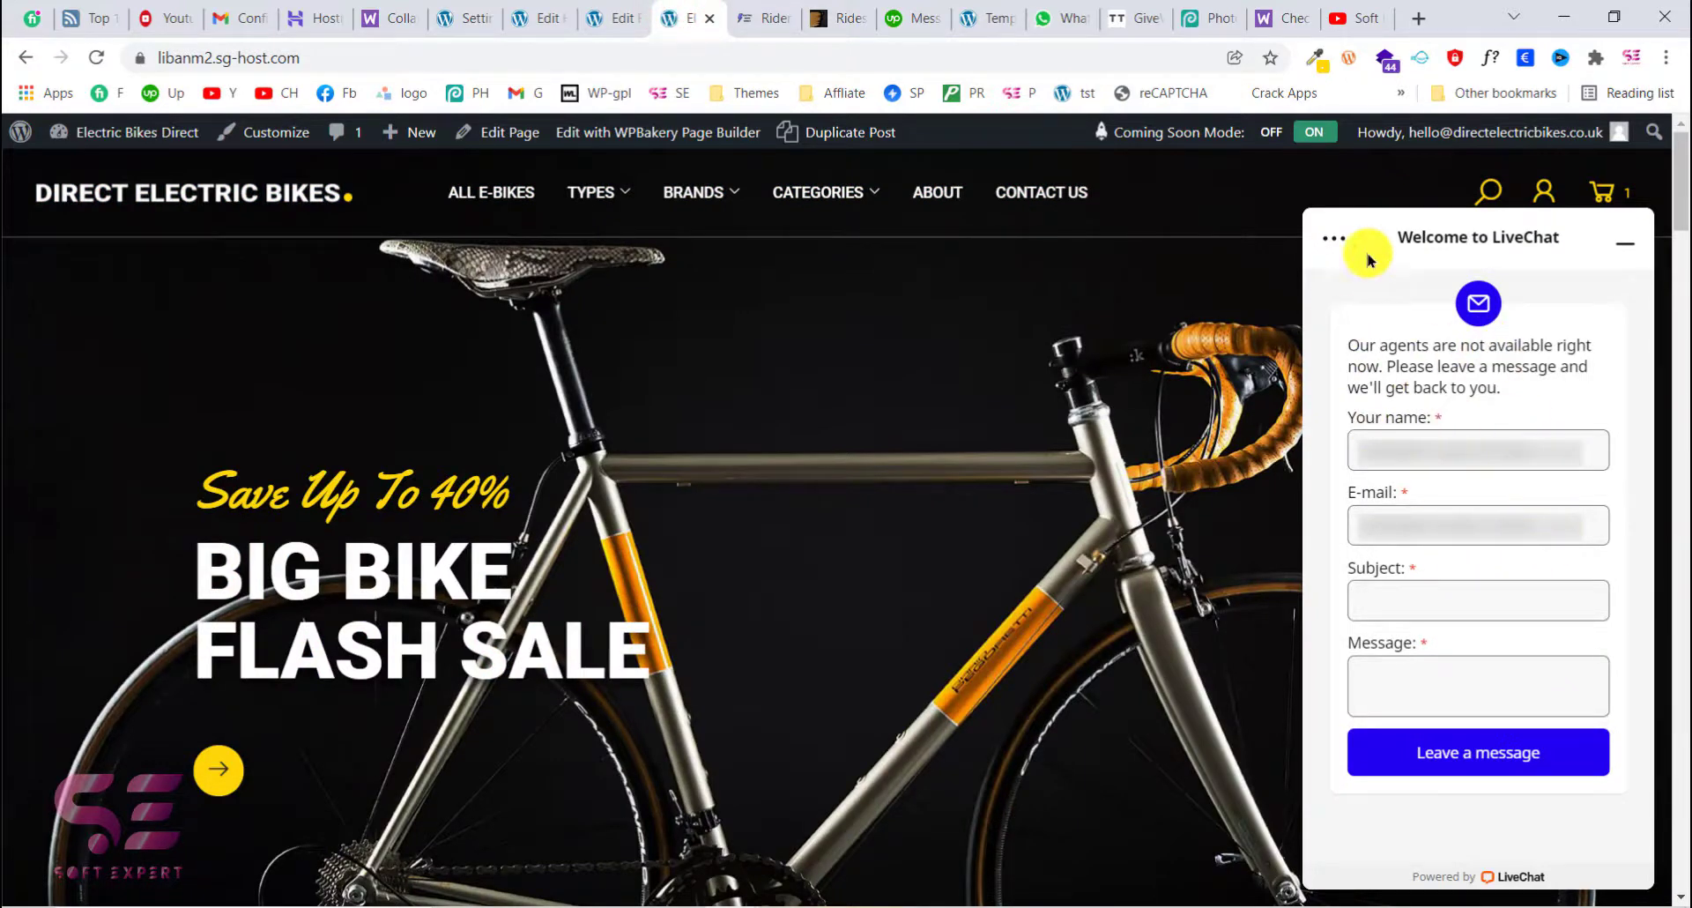
{"action": "scroll", "coordinate": [1150, 405], "scroll_direction": "down", "scroll_amount": 5}
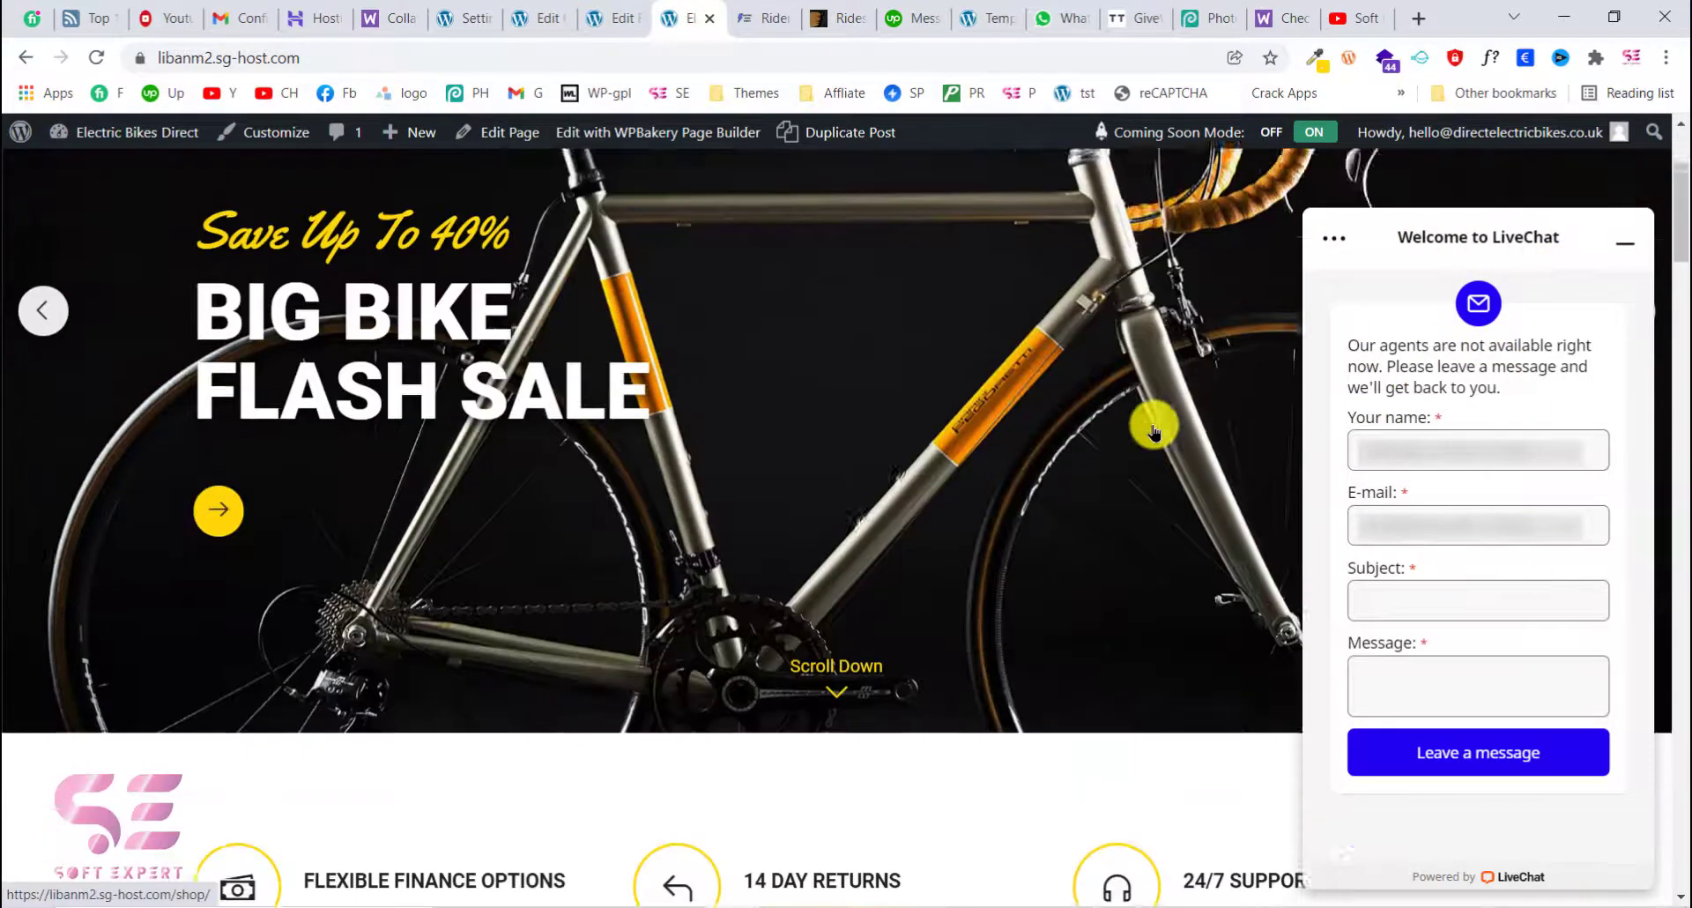
{"action": "scroll", "coordinate": [1152, 427], "scroll_direction": "down", "scroll_amount": 7}
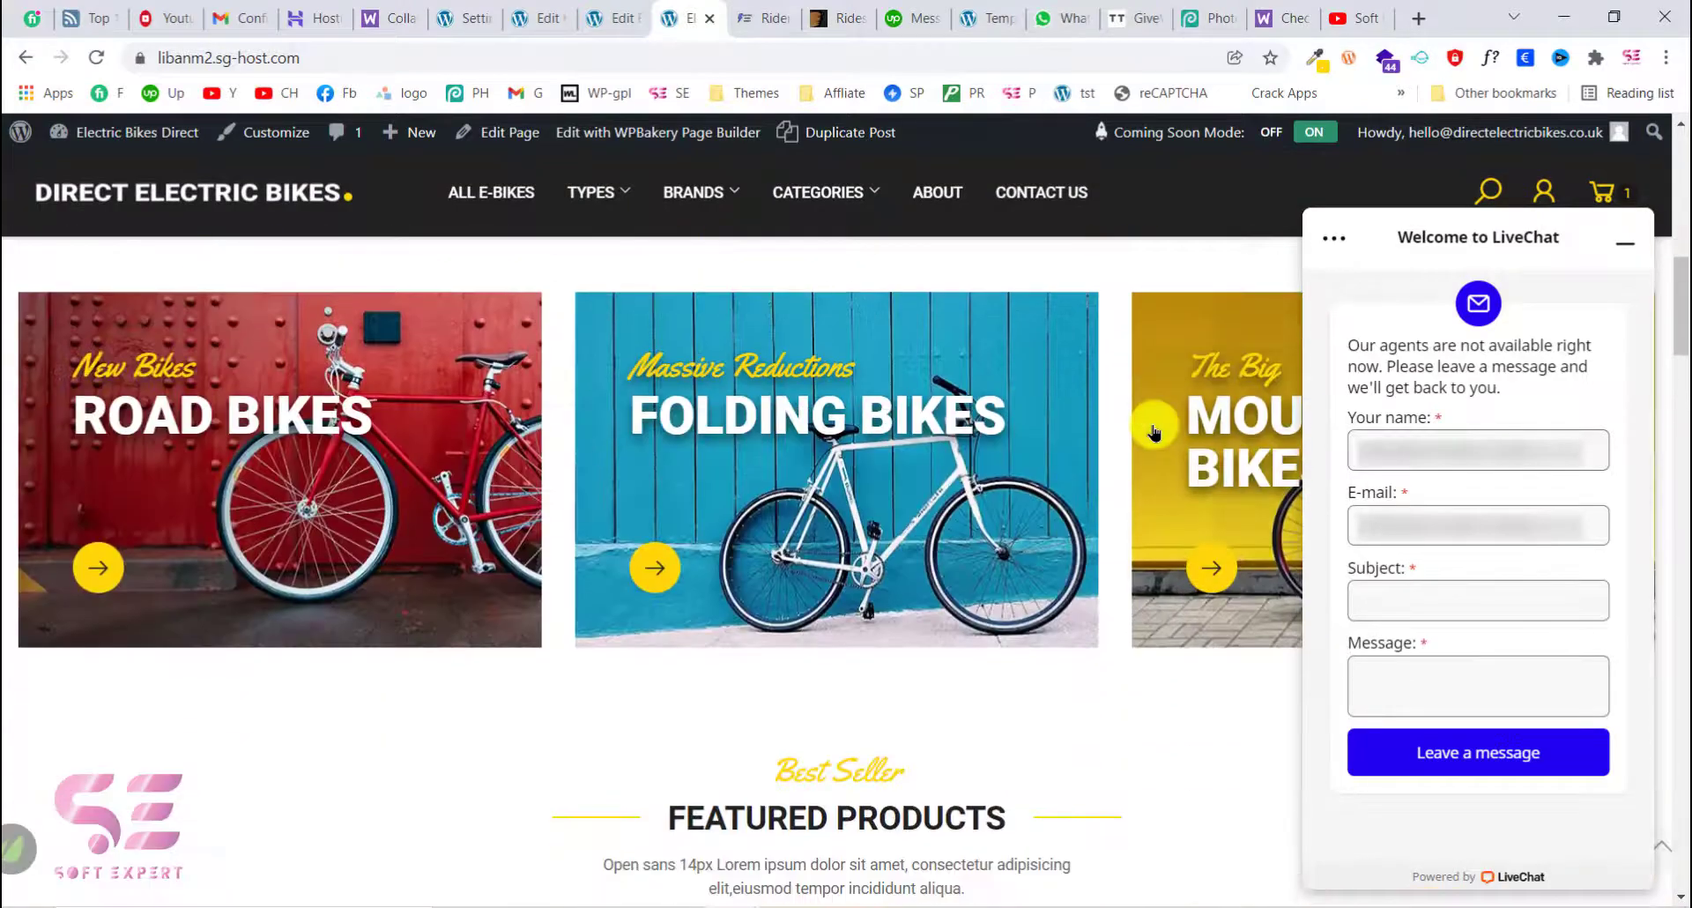
{"action": "scroll", "coordinate": [1033, 527], "scroll_direction": "down", "scroll_amount": 7}
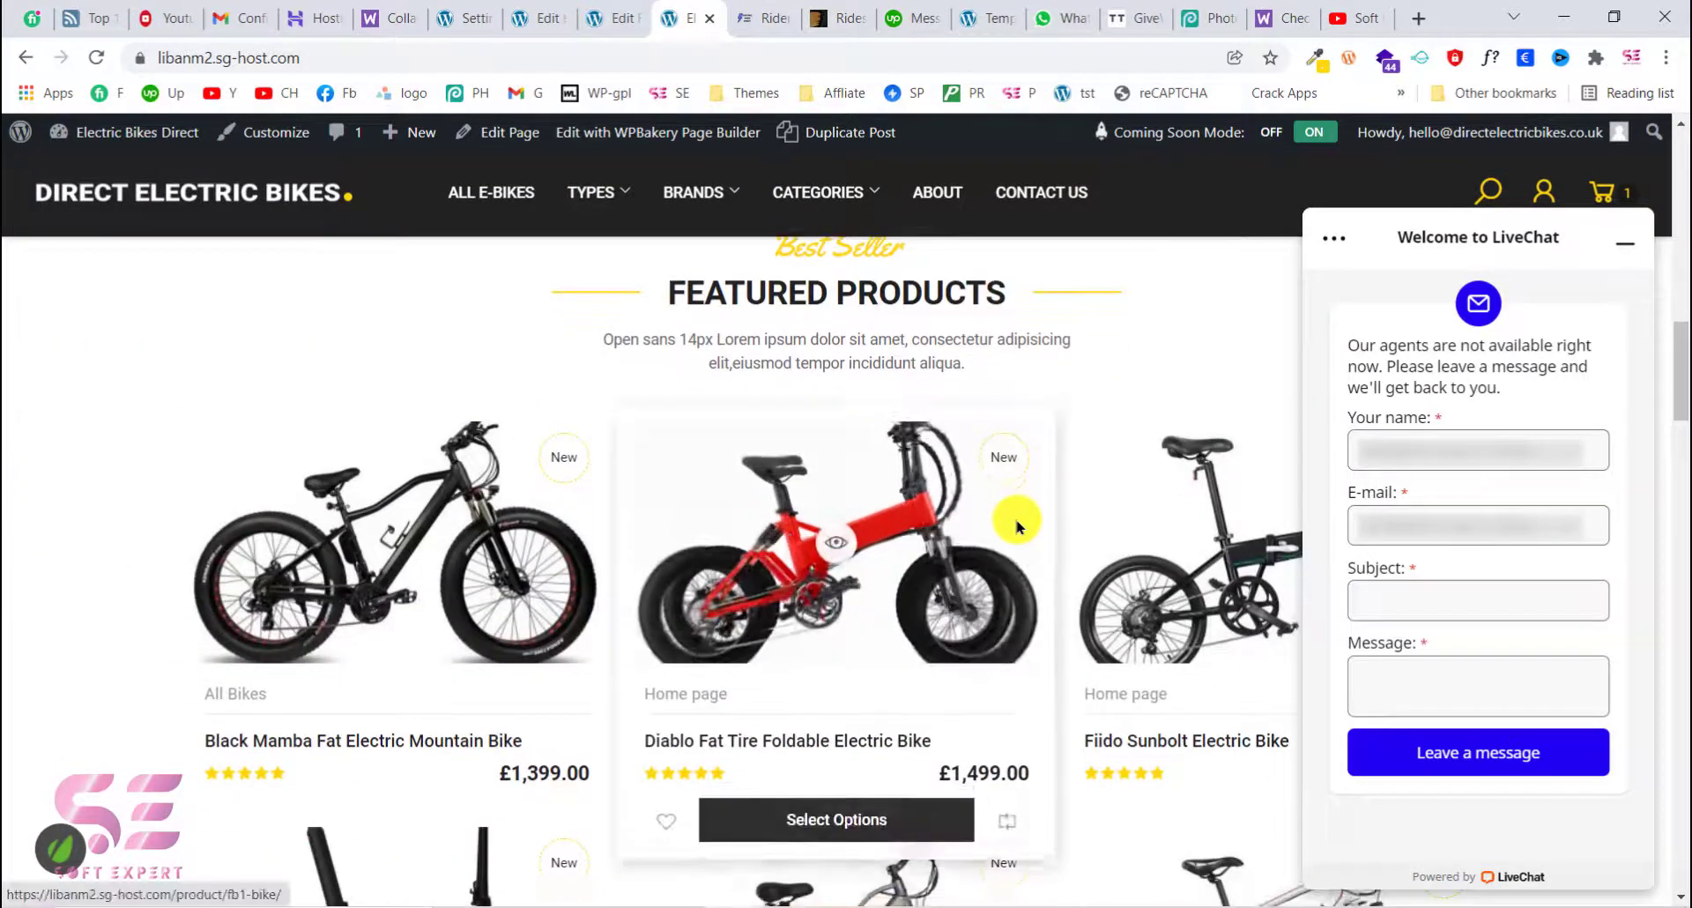